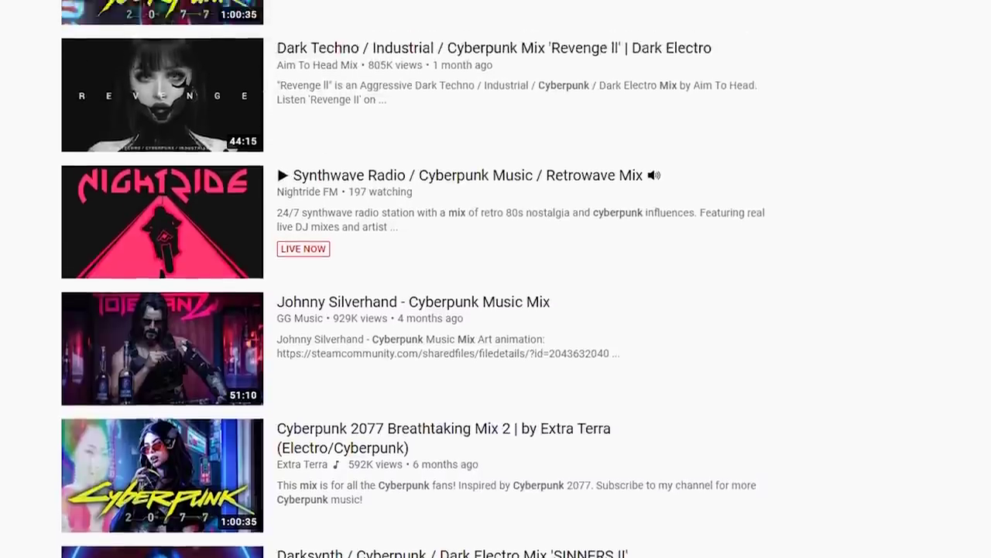
{"action": "scroll", "coordinate": [264, 73], "scroll_direction": "up", "scroll_amount": 4}
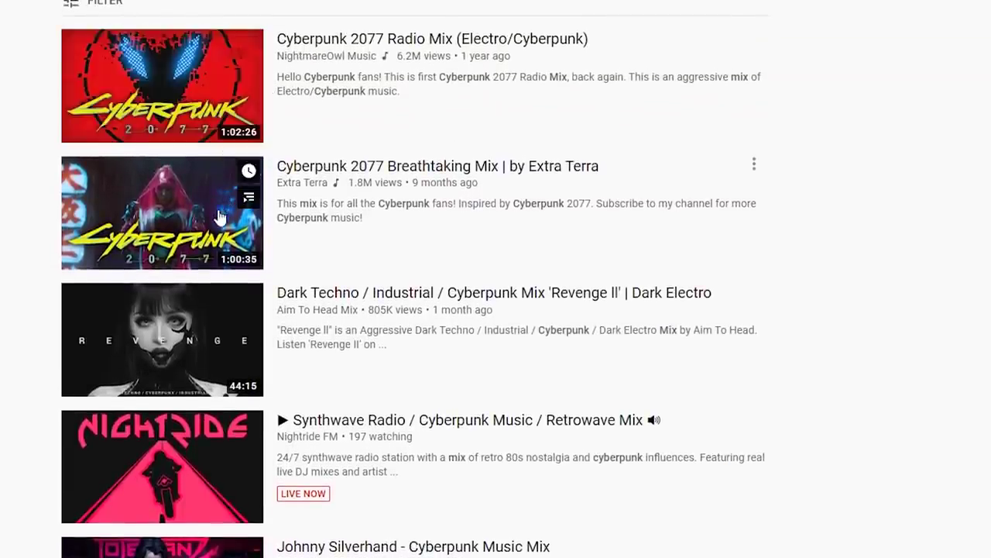
{"action": "scroll", "coordinate": [199, 250], "scroll_direction": "down", "scroll_amount": 4}
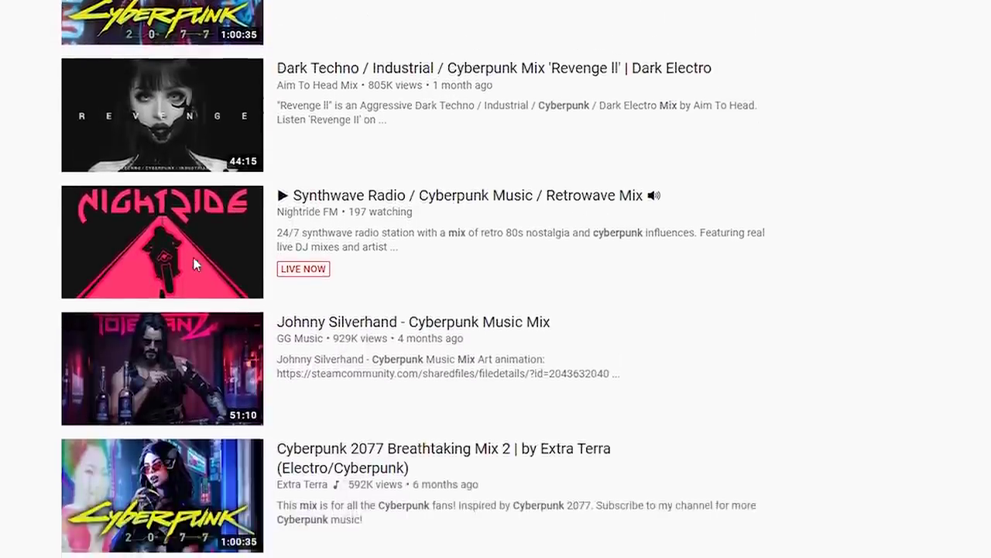
{"action": "scroll", "coordinate": [196, 399], "scroll_direction": "down", "scroll_amount": 1}
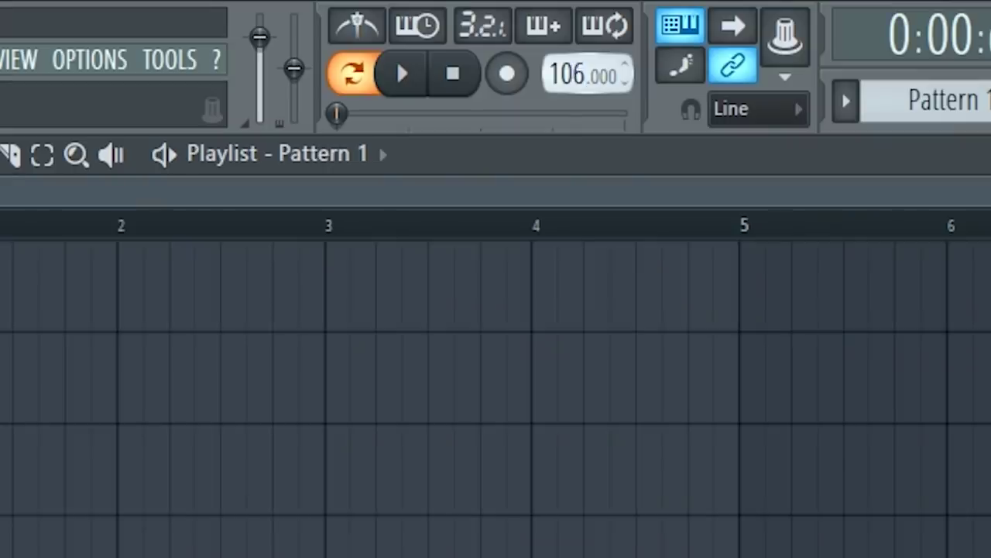
- Switch to FL Studio and adjust the project tempo
{"action": "left_click_drag", "start_coordinate": [572, 74], "coordinate": [572, 72]}
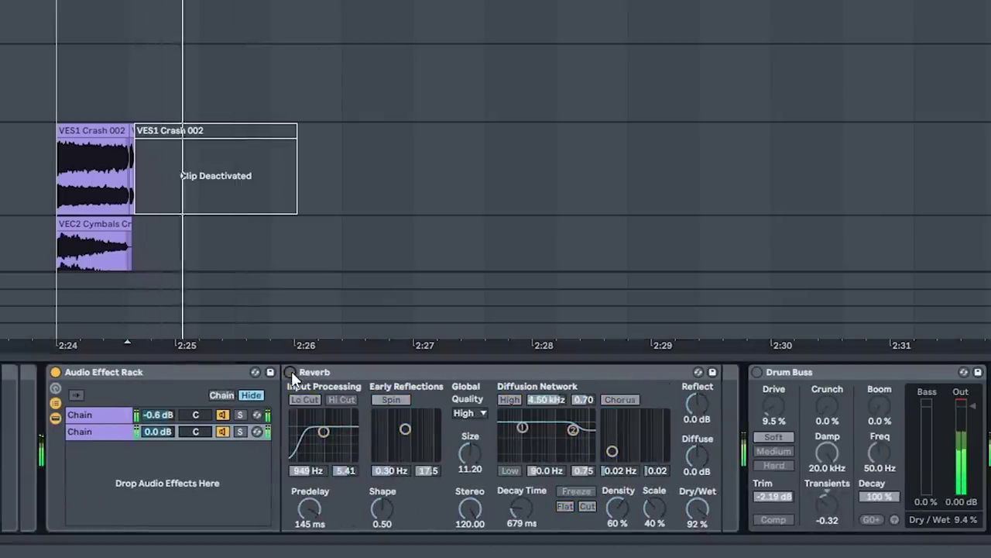
- Toggle the crash cymbals' reverb and its Audio Effect Rack to compare the sound with and without them
{"action": "left_click", "coordinate": [290, 372]}
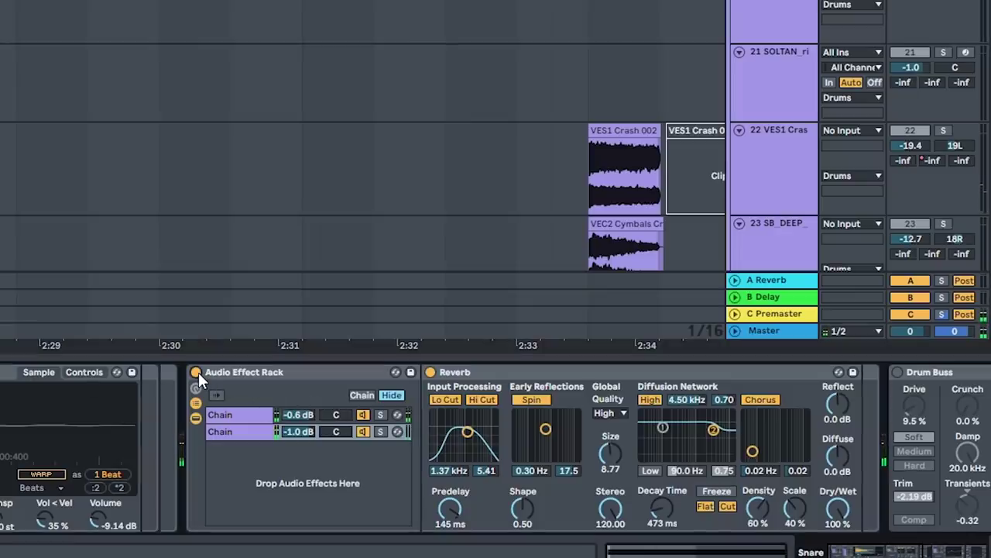
{"action": "left_click", "coordinate": [196, 373]}
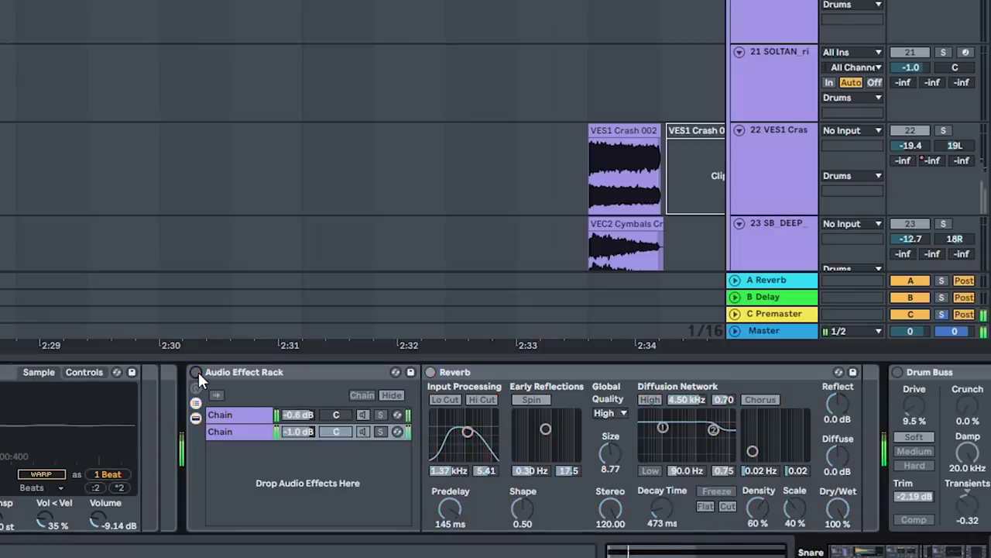
{"action": "left_click", "coordinate": [197, 373]}
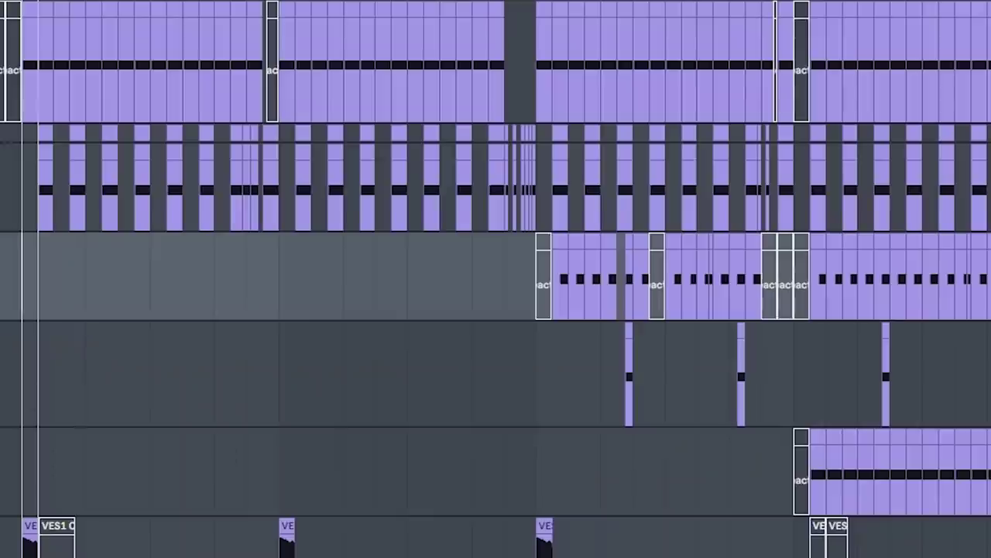
- Play the drum arrangement and audition the REZZ, Hyper and Formshift reference tracks from bar 37
{"action": "key", "text": "space"}
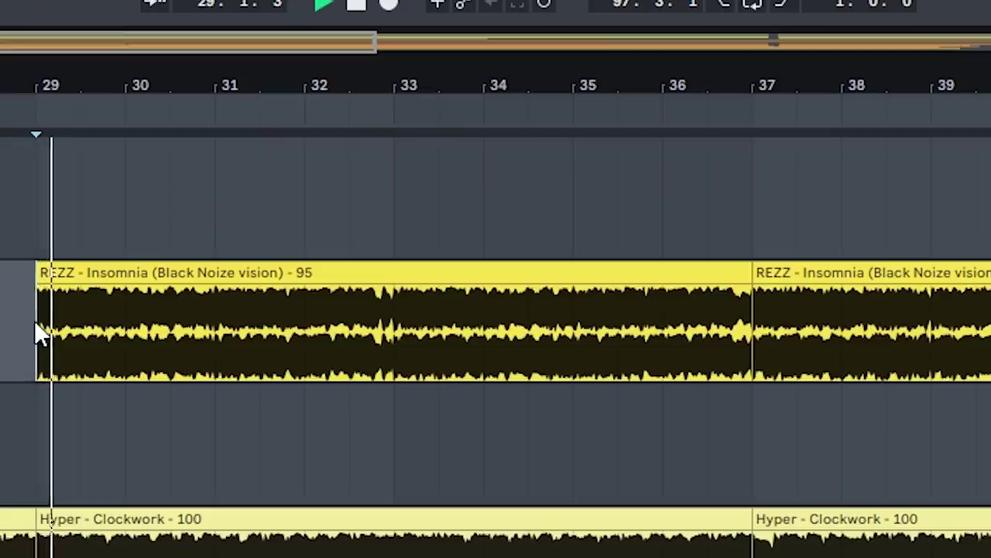
{"action": "left_click", "coordinate": [745, 353]}
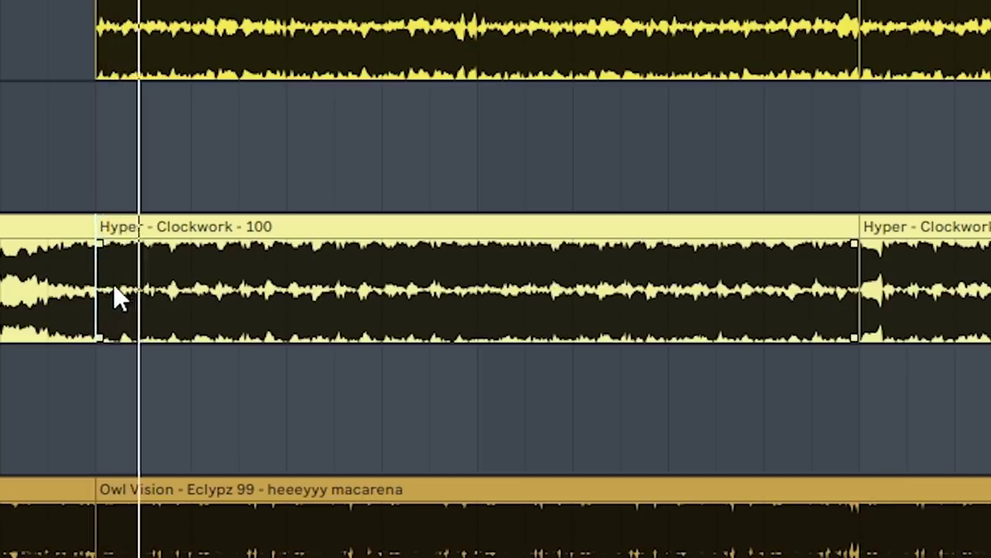
{"action": "left_click", "coordinate": [858, 295]}
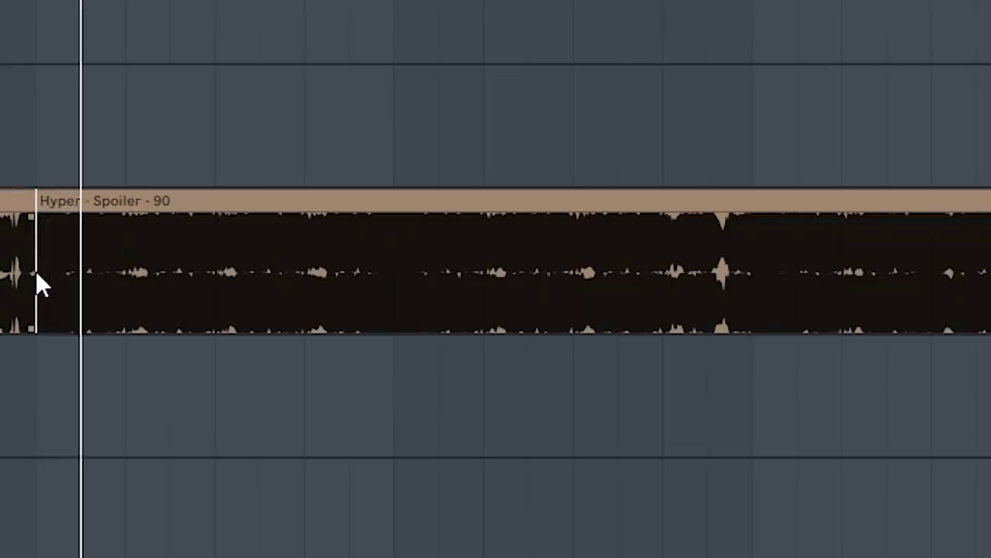
{"action": "left_click", "coordinate": [752, 273]}
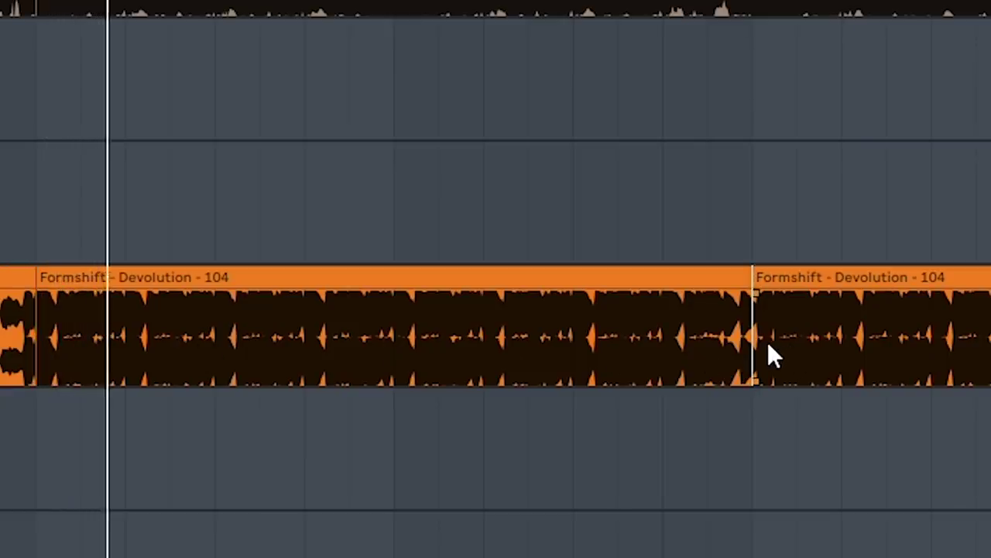
{"action": "left_click", "coordinate": [769, 346]}
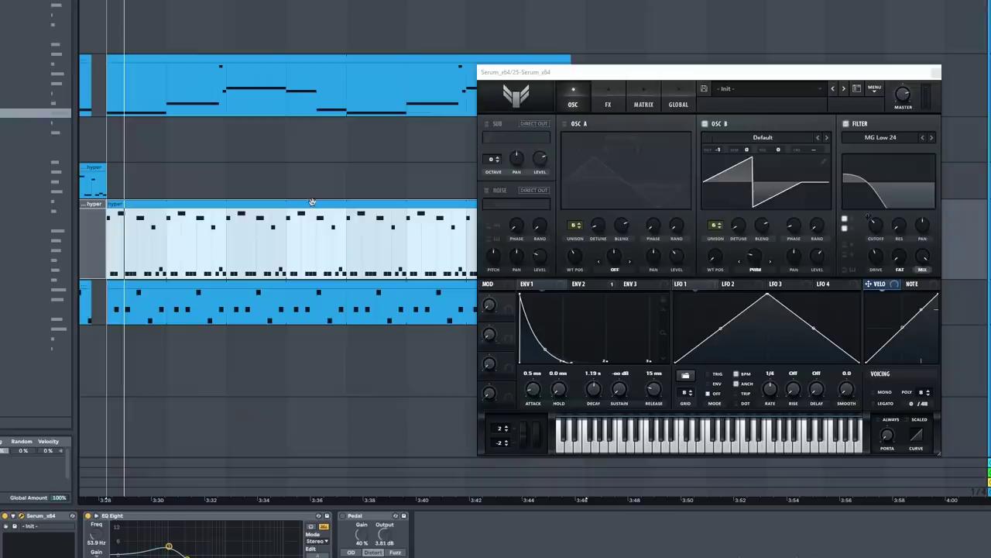
- Play the bass clip and turn down oscillator B's phase in Serum
{"action": "key", "text": "space"}
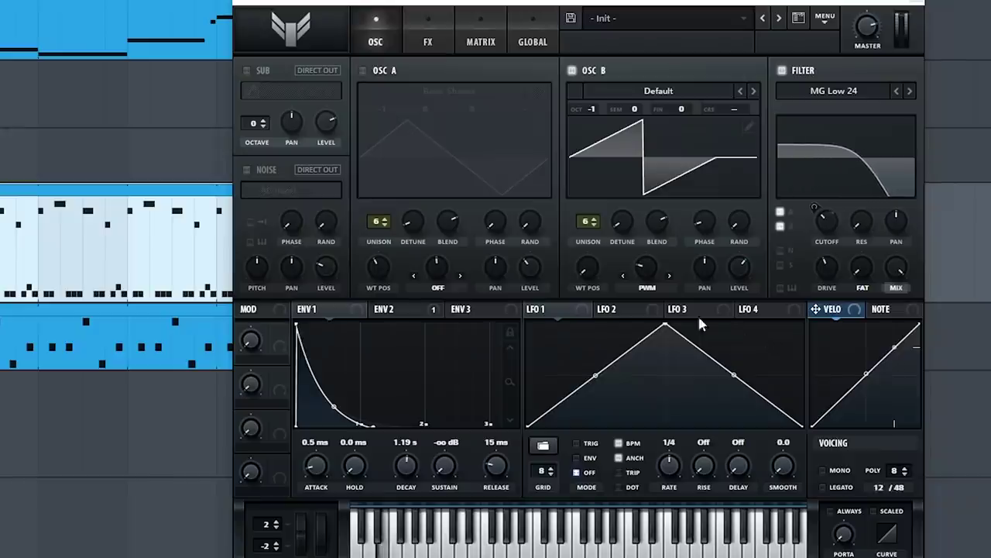
{"action": "left_click_drag", "start_coordinate": [716, 226], "coordinate": [701, 338]}
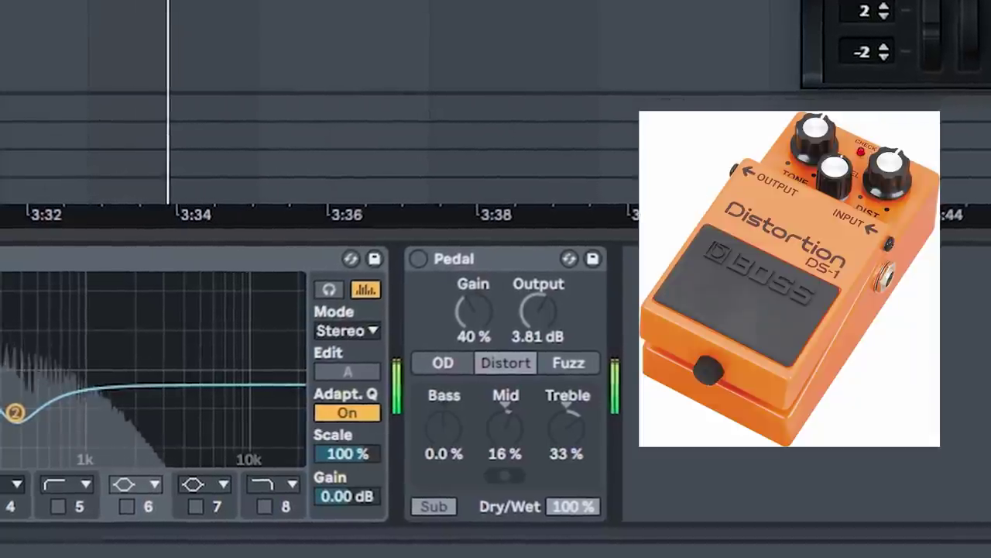
- Enable the Pedal distortion on the Serum bass, and switch the EQ Eight off and on to compare the sound
{"action": "left_click", "coordinate": [411, 260]}
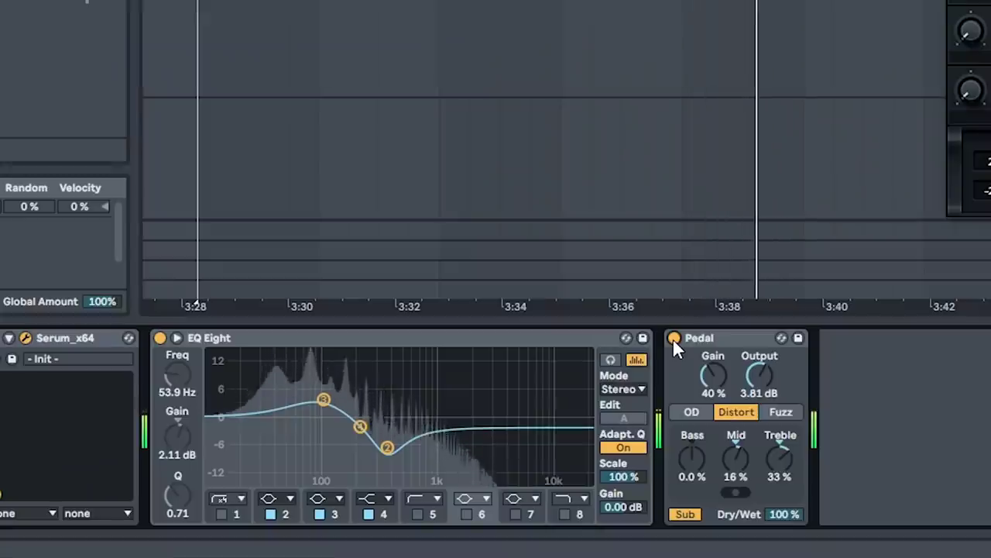
{"action": "left_click", "coordinate": [605, 338]}
{"action": "key", "text": "0"}
{"action": "key", "text": "0"}
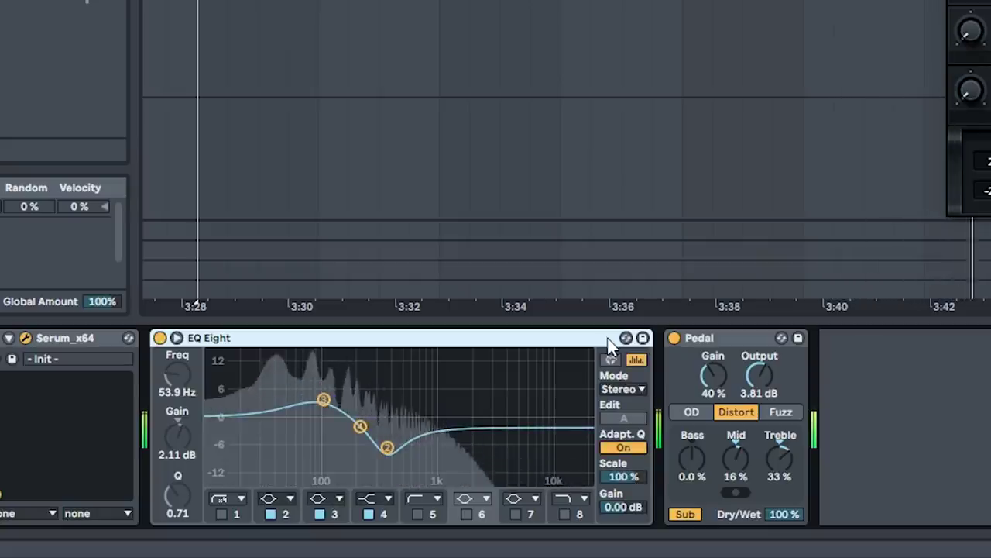
{"action": "left_click", "coordinate": [700, 341]}
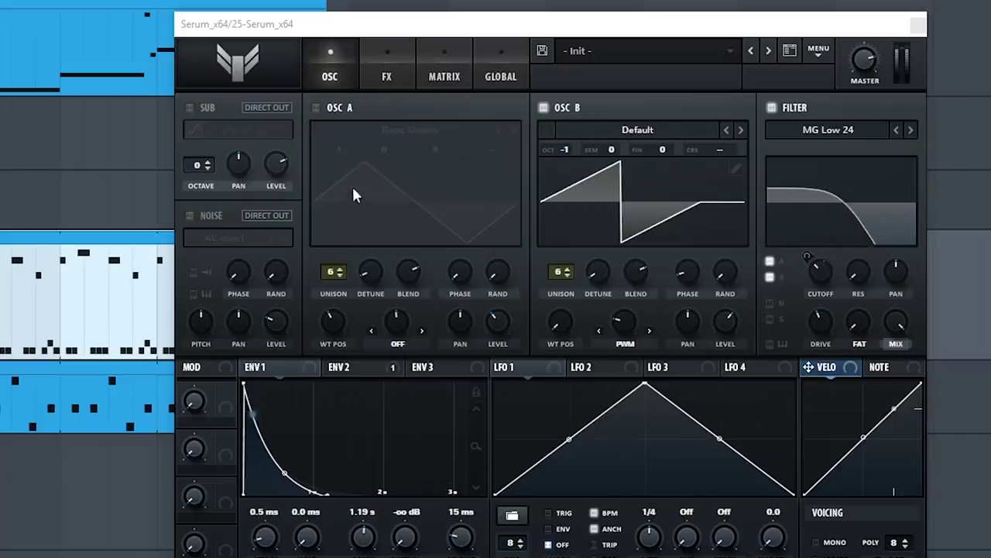
- Turn on oscillator A and try different phase and phase randomization amounts on the two oscillators
{"action": "left_click", "coordinate": [316, 107]}
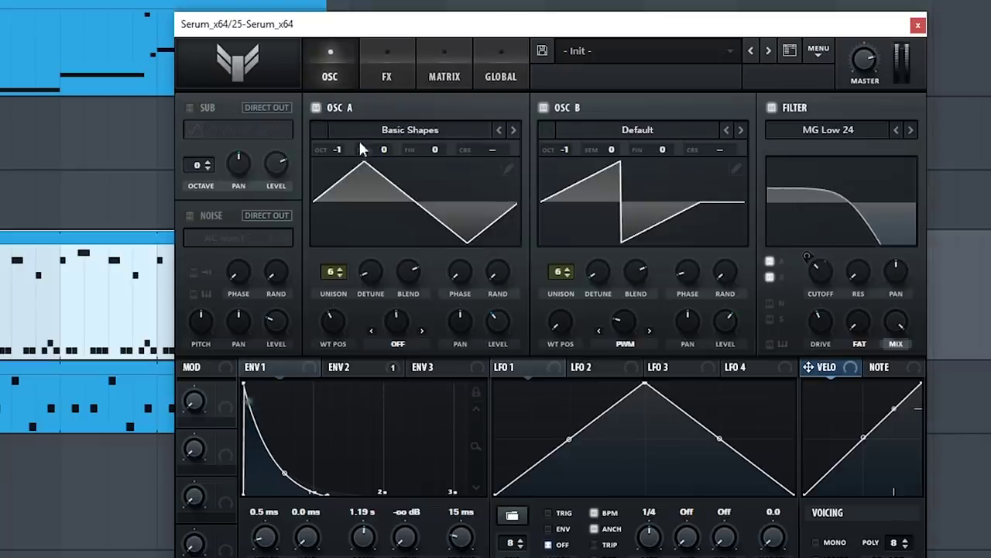
{"action": "left_click_drag", "start_coordinate": [457, 269], "coordinate": [463, 281]}
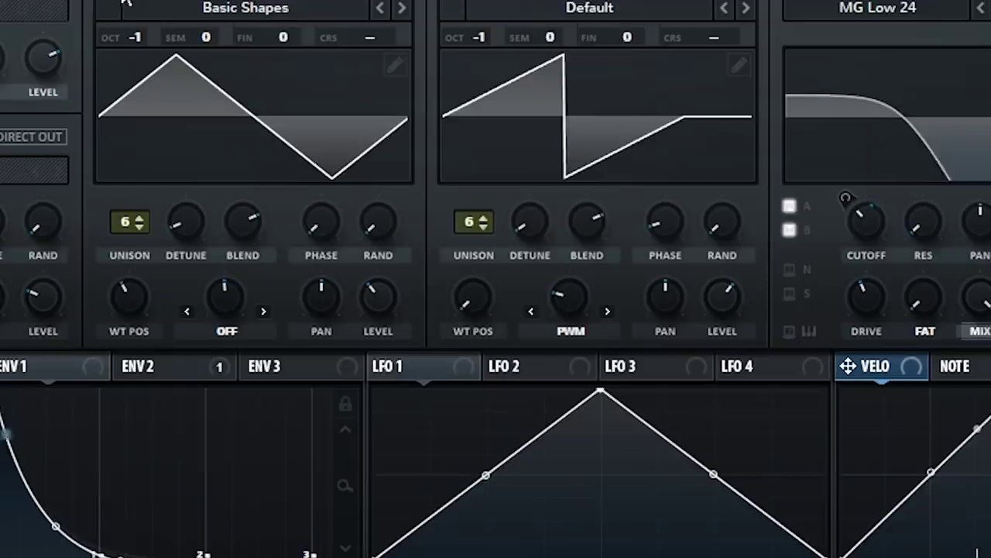
{"action": "mouse_move", "coordinate": [314, 227]}
{"action": "left_mouse_down"}
{"action": "mouse_move", "coordinate": [316, 205]}
{"action": "mouse_move", "coordinate": [324, 231]}
{"action": "mouse_move", "coordinate": [333, 136]}
{"action": "left_mouse_up"}
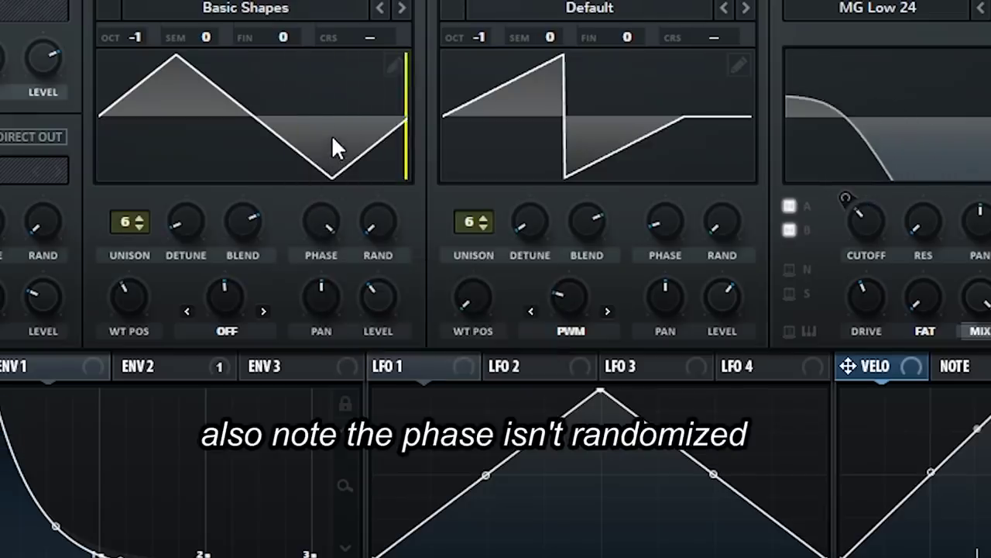
{"action": "left_click_drag", "start_coordinate": [323, 223], "coordinate": [300, 319]}
{"action": "left_click_drag", "start_coordinate": [722, 225], "coordinate": [693, 155]}
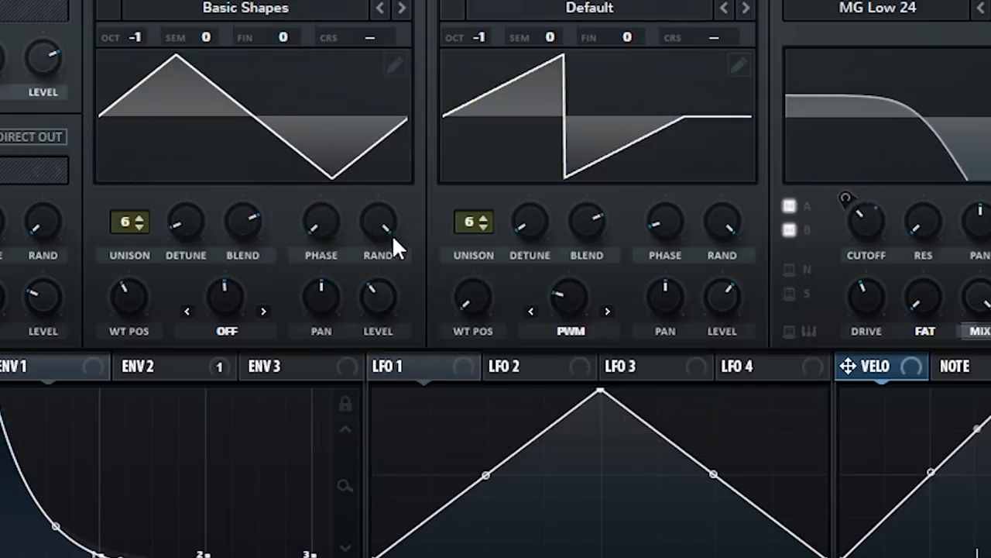
{"action": "left_click_drag", "start_coordinate": [377, 304], "coordinate": [370, 372]}
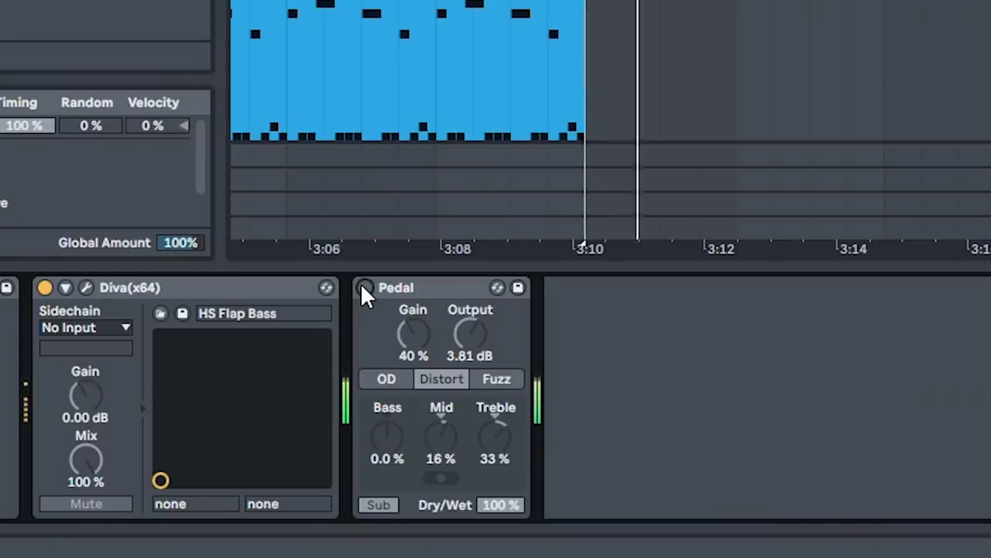
- Enable the Pedal distortion on the Diva bass track using the HS Flap Bass preset
{"action": "left_click", "coordinate": [364, 288]}
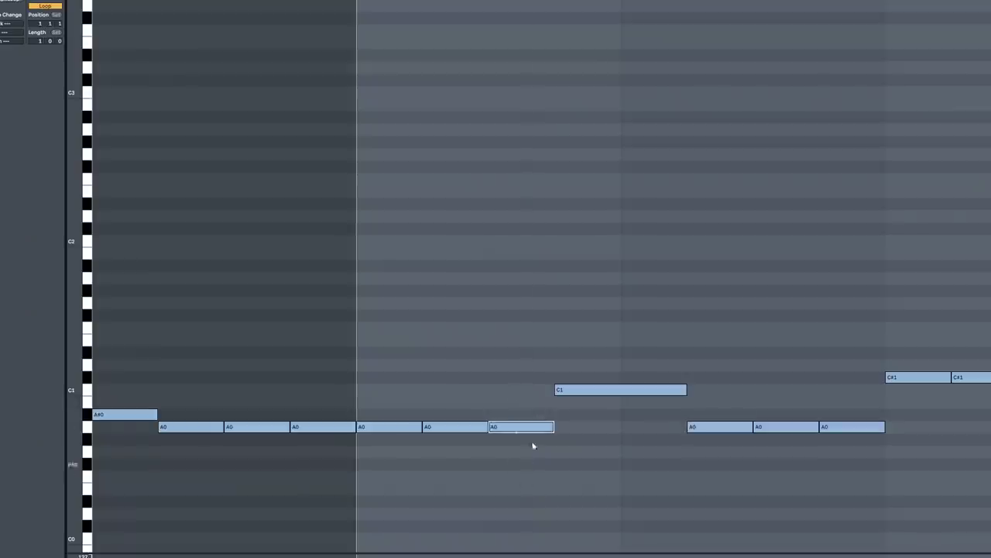
{"action": "left_click_drag", "start_coordinate": [570, 341], "coordinate": [588, 448]}
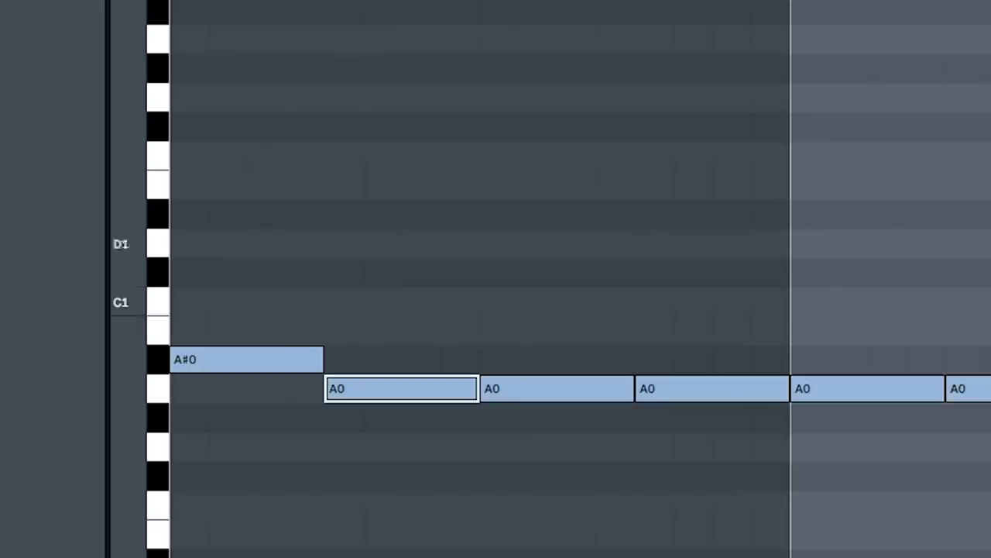
{"action": "left_click", "coordinate": [902, 83]}
{"action": "left_click_drag", "start_coordinate": [269, 279], "coordinate": [248, 455]}
{"action": "left_click_drag", "start_coordinate": [372, 355], "coordinate": [363, 506]}
{"action": "left_click_drag", "start_coordinate": [285, 271], "coordinate": [278, 415]}
{"action": "left_click_drag", "start_coordinate": [368, 294], "coordinate": [357, 400]}
{"action": "left_click_drag", "start_coordinate": [306, 290], "coordinate": [284, 463]}
{"action": "left_click_drag", "start_coordinate": [377, 317], "coordinate": [369, 485]}
{"action": "left_click_drag", "start_coordinate": [234, 268], "coordinate": [197, 438]}
{"action": "left_click_drag", "start_coordinate": [364, 287], "coordinate": [375, 427]}
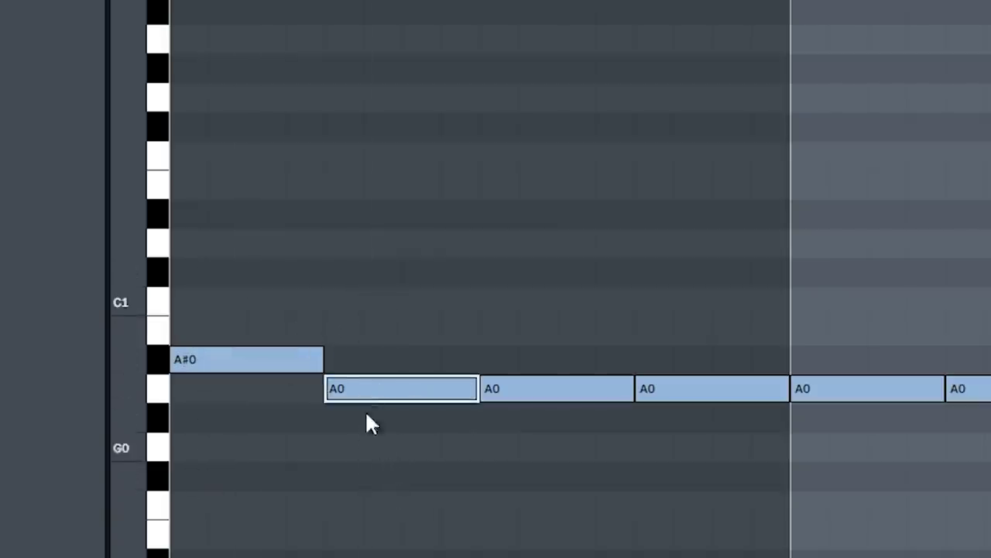
{"action": "left_click_drag", "start_coordinate": [381, 269], "coordinate": [422, 469]}
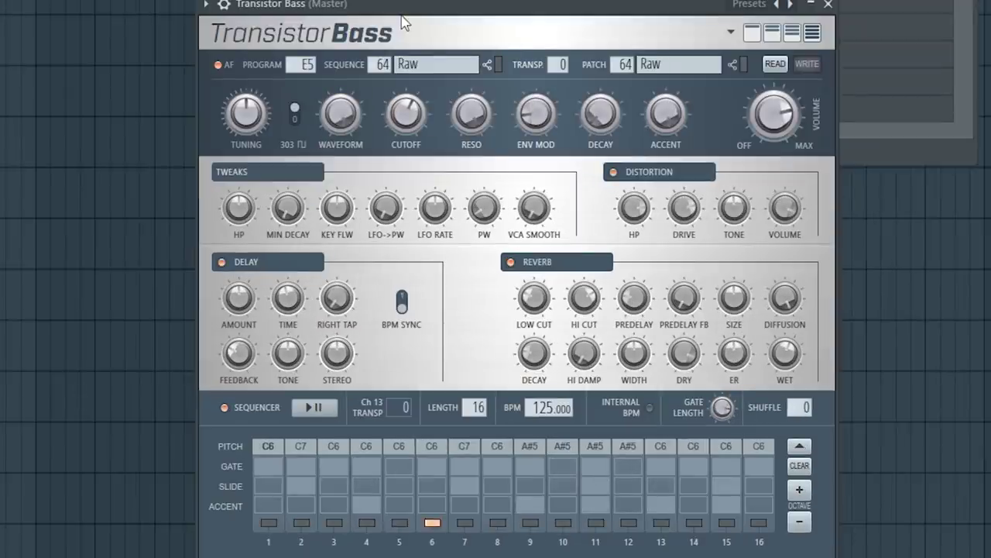
{"action": "key", "text": "v"}
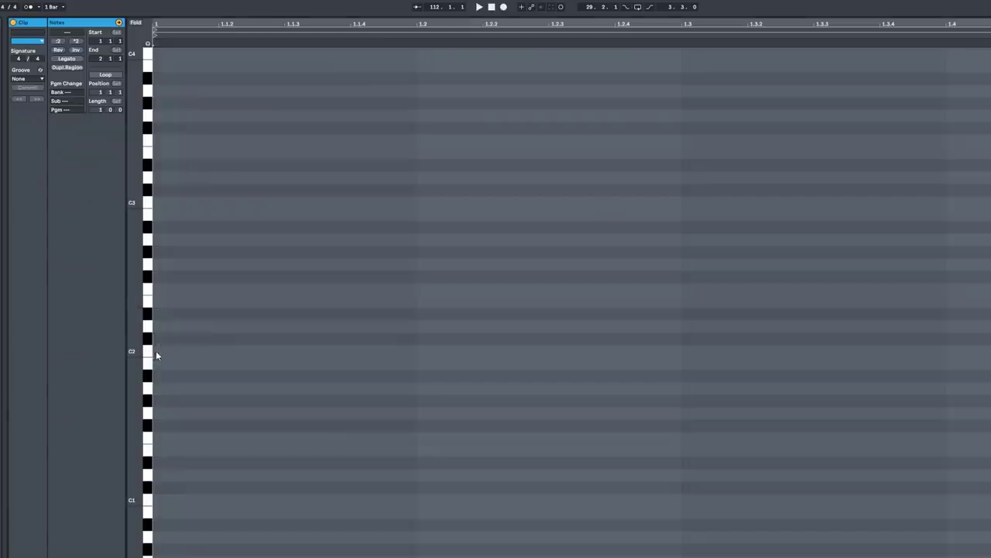
- Add a C2 note at the start of the empty clip, extend it with Legato, and transpose it down an octave
{"action": "double_click", "coordinate": [156, 352]}
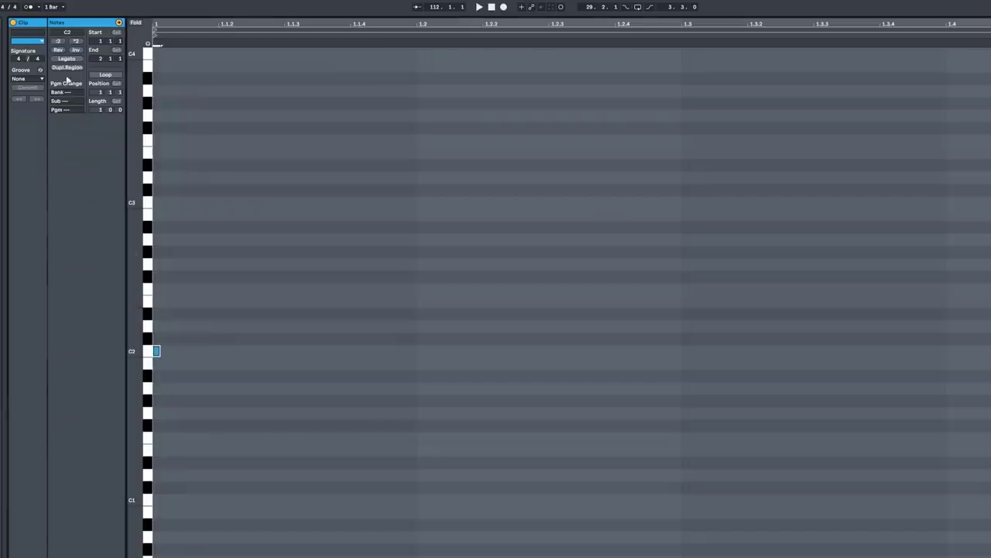
{"action": "left_click", "coordinate": [66, 60]}
{"action": "key", "text": "space"}
{"action": "key", "text": "shift+Down"}
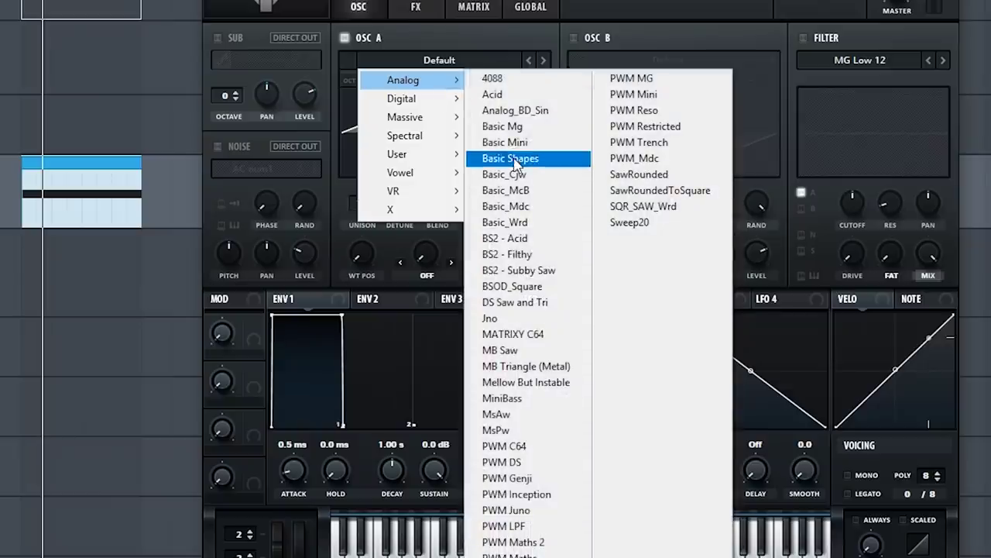
- Set oscillator A to the saw shape of the Basic Shapes wavetable and enable the MG Low 12 filter
{"action": "left_click", "coordinate": [452, 157]}
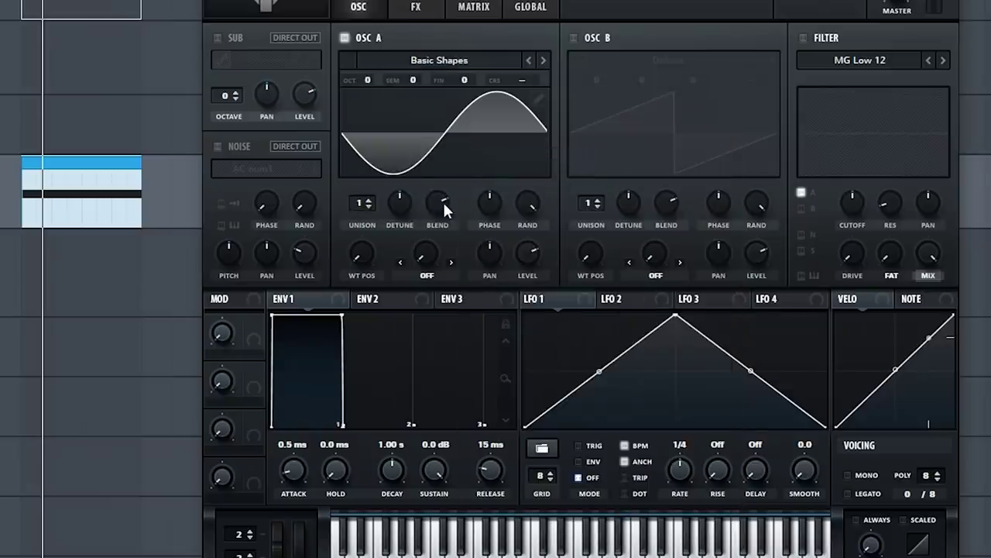
{"action": "left_click_drag", "start_coordinate": [367, 263], "coordinate": [362, 221]}
{"action": "left_click", "coordinate": [804, 37]}
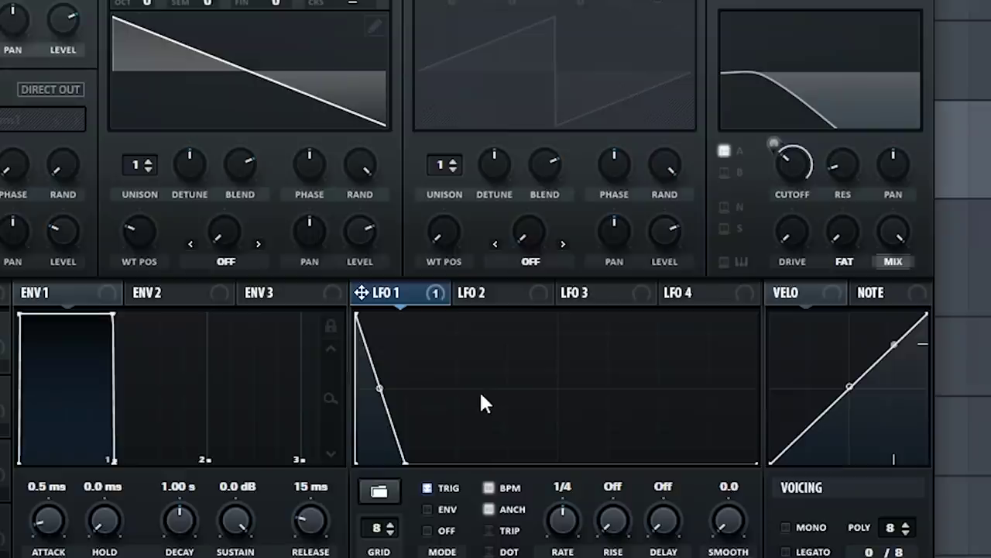
- Draw two more falling spikes in LFO 1 after the first one, making the second of them taller
{"action": "left_click_drag", "start_coordinate": [480, 400], "coordinate": [457, 474]}
{"action": "double_click", "coordinate": [449, 400]}
{"action": "double_click", "coordinate": [542, 384]}
{"action": "left_click_drag", "start_coordinate": [542, 385], "coordinate": [450, 347]}
- Draw three further falling spikes of varying heights across the rest of LFO 1 and set its rate to 1/2
{"action": "double_click", "coordinate": [501, 393]}
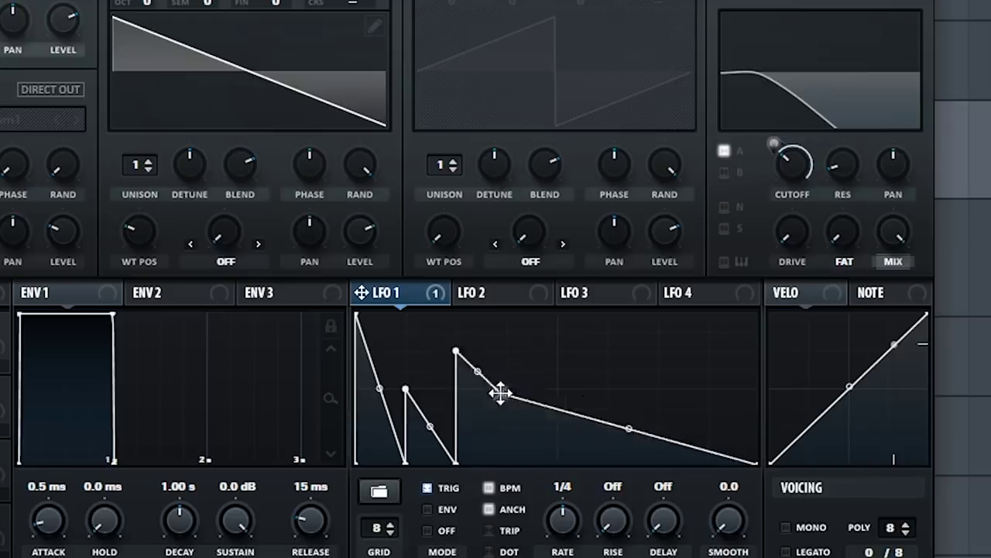
{"action": "left_click_drag", "start_coordinate": [501, 394], "coordinate": [502, 473]}
{"action": "double_click", "coordinate": [574, 404]}
{"action": "left_click_drag", "start_coordinate": [574, 403], "coordinate": [515, 365]}
{"action": "double_click", "coordinate": [561, 445]}
{"action": "left_click_drag", "start_coordinate": [560, 444], "coordinate": [554, 479]}
{"action": "double_click", "coordinate": [605, 429]}
{"action": "left_click_drag", "start_coordinate": [604, 429], "coordinate": [561, 402]}
{"action": "double_click", "coordinate": [635, 445]}
{"action": "left_click_drag", "start_coordinate": [634, 446], "coordinate": [646, 470]}
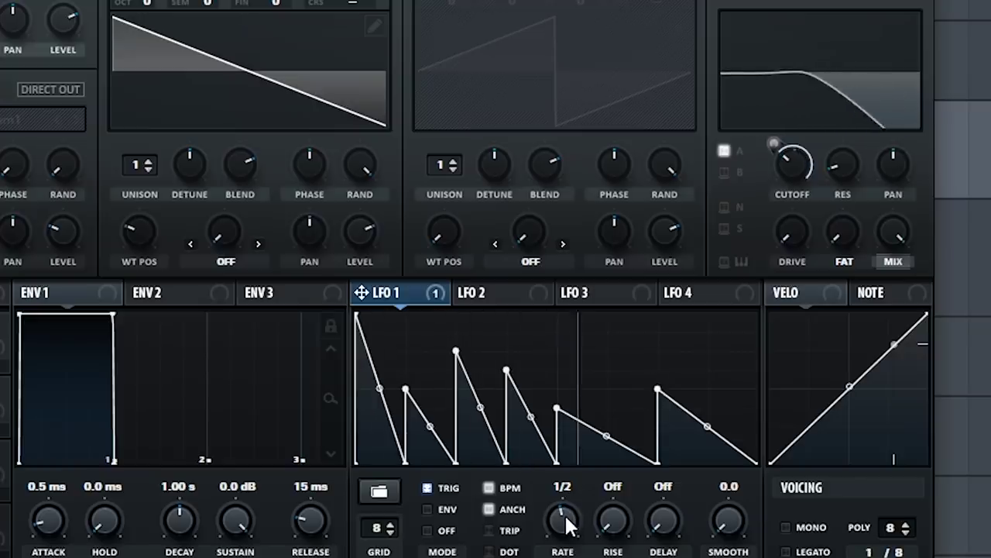
- Bend the straight falling segments of the LFO 1 shape into curves
{"action": "left_click_drag", "start_coordinate": [381, 389], "coordinate": [386, 416]}
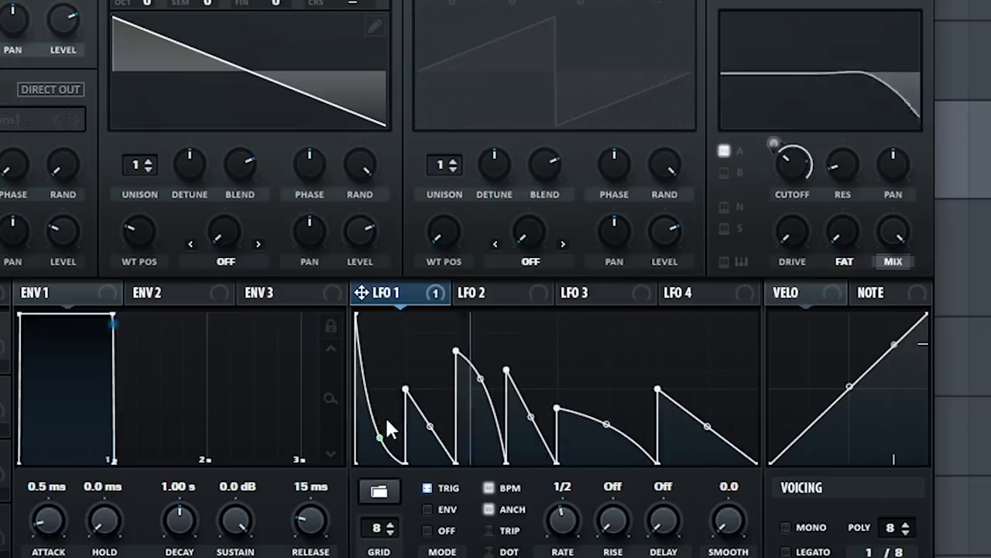
{"action": "mouse_move", "coordinate": [385, 415]}
{"action": "left_mouse_down"}
{"action": "mouse_move", "coordinate": [390, 378]}
{"action": "mouse_move", "coordinate": [387, 411]}
{"action": "left_mouse_up"}
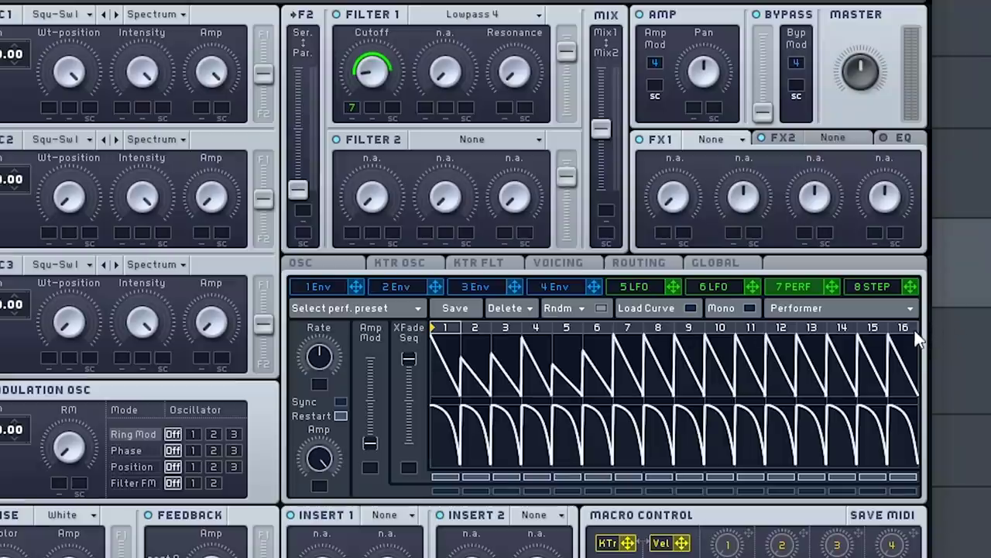
- Reset LFO 1 to a single falling ramp and add a low point one grid division in to form the first spike
{"action": "left_click", "coordinate": [593, 361]}
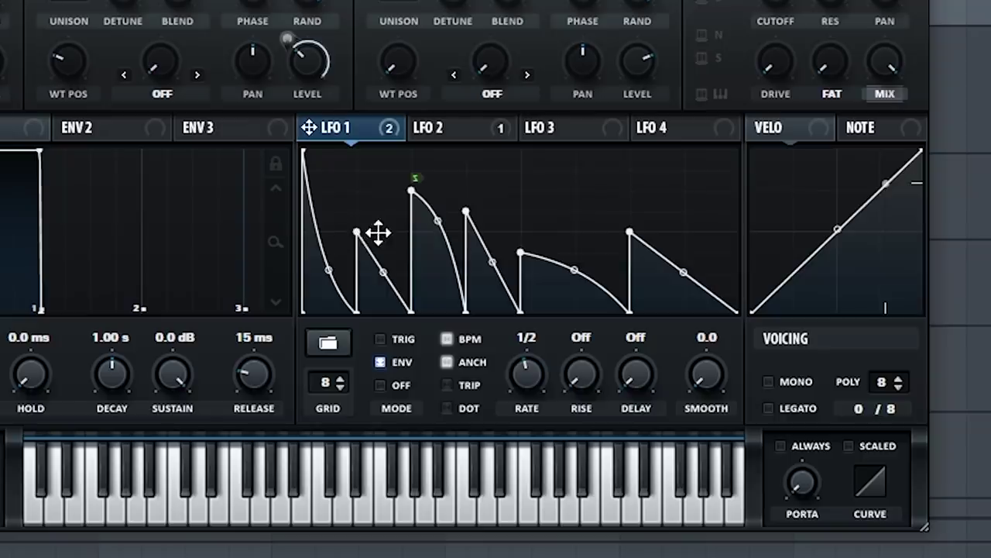
{"action": "right_click", "coordinate": [580, 209]}
{"action": "left_click", "coordinate": [494, 457]}
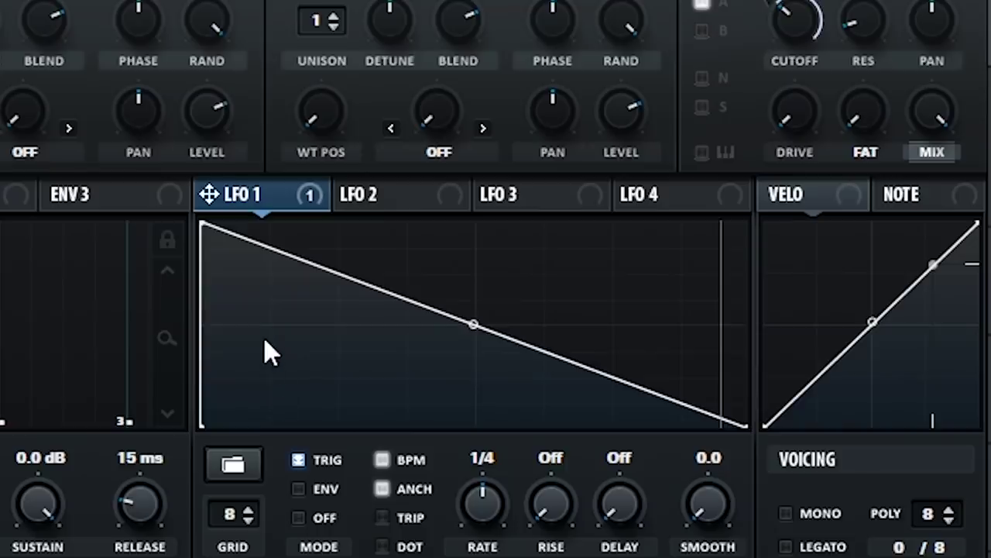
{"action": "double_click", "coordinate": [273, 350]}
{"action": "mouse_move", "coordinate": [290, 368]}
{"action": "left_mouse_down"}
{"action": "mouse_move", "coordinate": [340, 285]}
{"action": "mouse_move", "coordinate": [369, 307]}
{"action": "mouse_move", "coordinate": [320, 329]}
{"action": "mouse_move", "coordinate": [314, 373]}
{"action": "mouse_move", "coordinate": [287, 387]}
{"action": "left_mouse_up"}
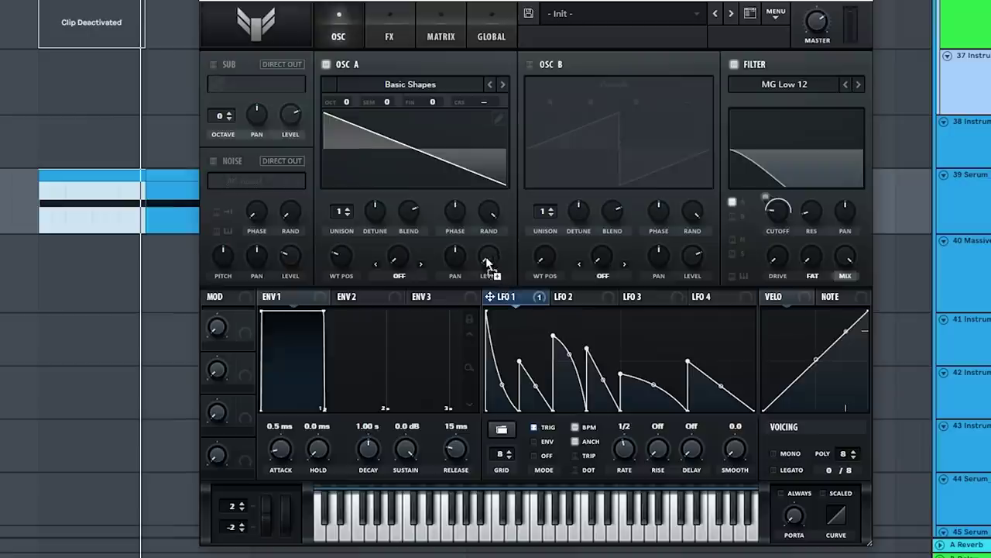
- Assign LFO 1 to oscillator A's level and raise the filter resonance
{"action": "left_click_drag", "start_coordinate": [488, 266], "coordinate": [487, 266]}
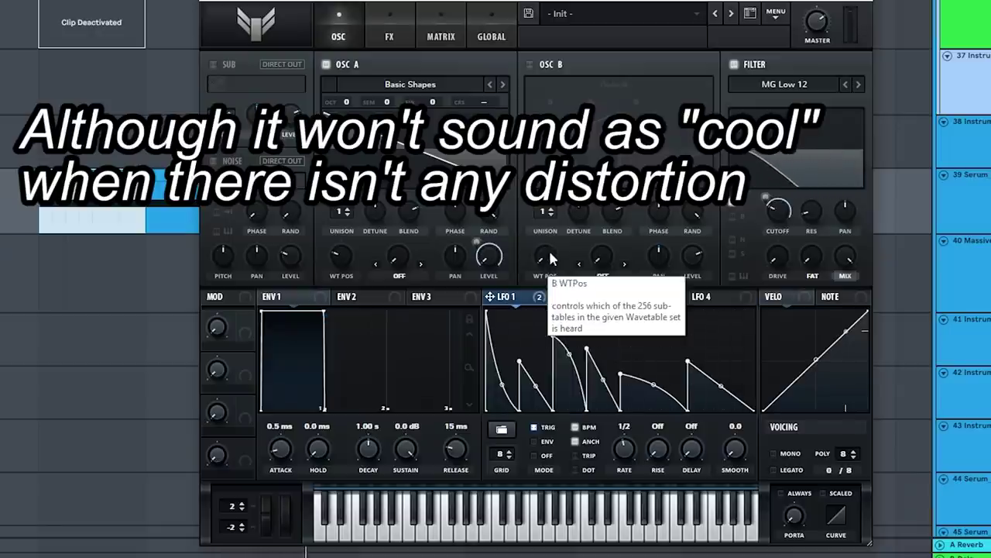
{"action": "mouse_move", "coordinate": [768, 196]}
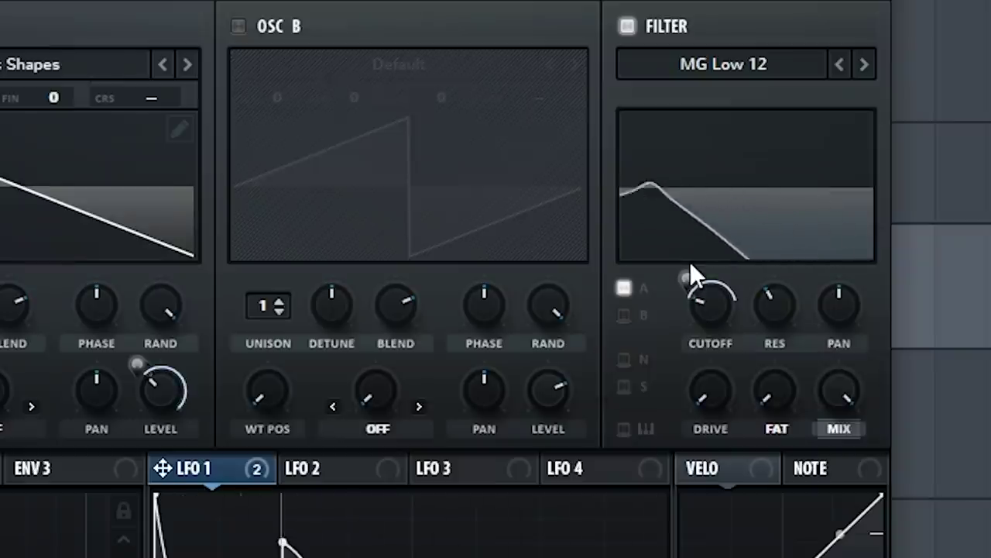
{"action": "left_click_drag", "start_coordinate": [779, 323], "coordinate": [776, 307]}
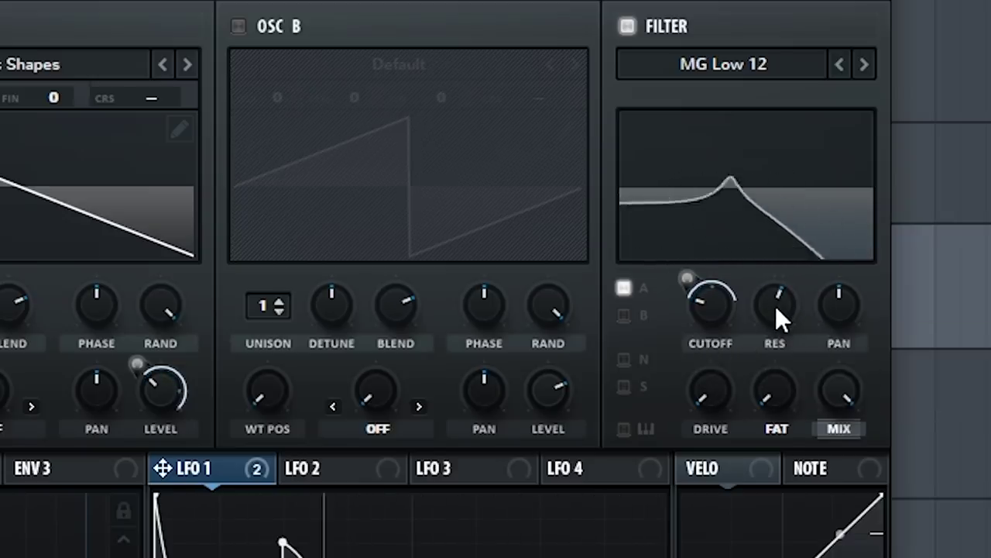
{"action": "mouse_move", "coordinate": [713, 327]}
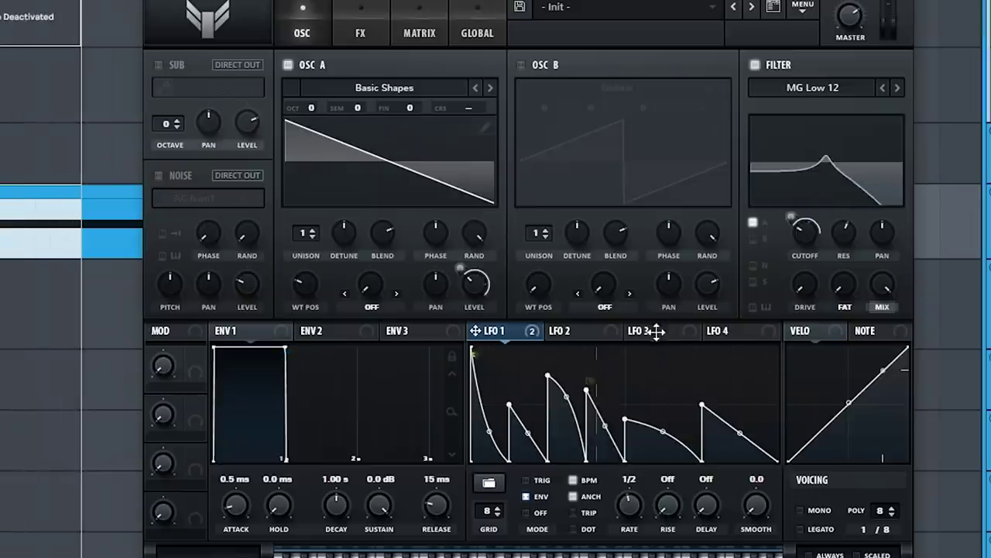
- Assign LFO 3 to oscillator A's semitone pitch and draw a stepped pattern in its shape
{"action": "left_click", "coordinate": [655, 330]}
{"action": "left_click_drag", "start_coordinate": [633, 331], "coordinate": [467, 195]}
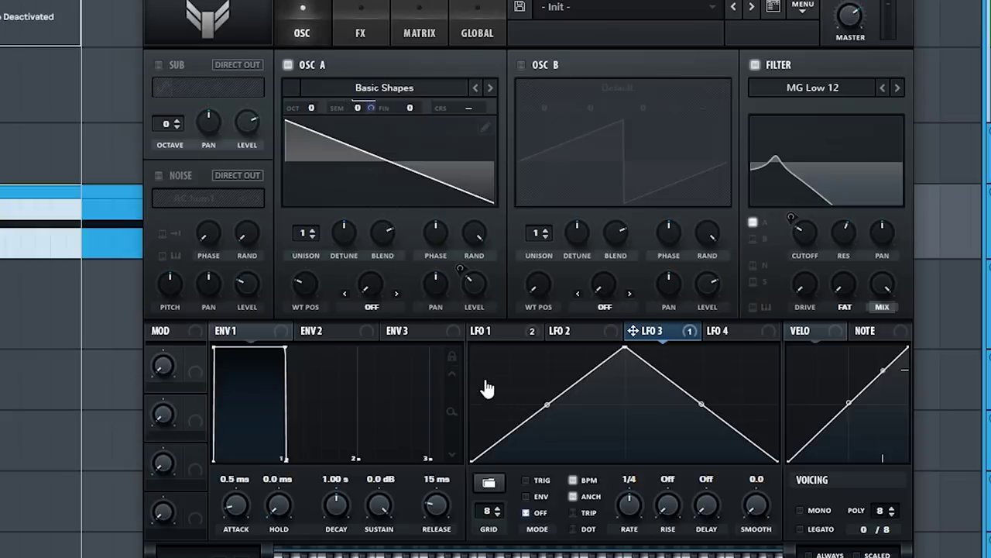
{"action": "mouse_move", "coordinate": [497, 377]}
{"action": "left_mouse_down"}
{"action": "mouse_move", "coordinate": [541, 422]}
{"action": "mouse_move", "coordinate": [631, 364]}
{"action": "left_mouse_up"}
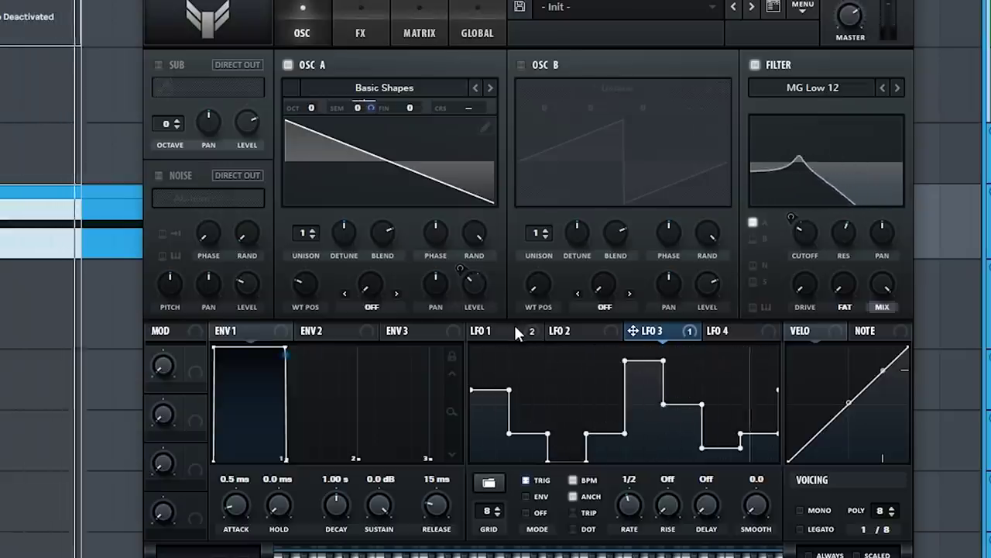
- Add steps to the second half of LFO 2's stepped pattern at a grid of 12, and fine-tune them with the grid back at 8
{"action": "left_click", "coordinate": [559, 331]}
{"action": "left_click_drag", "start_coordinate": [498, 507], "coordinate": [495, 457]}
{"action": "left_click_drag", "start_coordinate": [495, 457], "coordinate": [496, 448]}
{"action": "left_click", "coordinate": [671, 386], "text": "shift"}
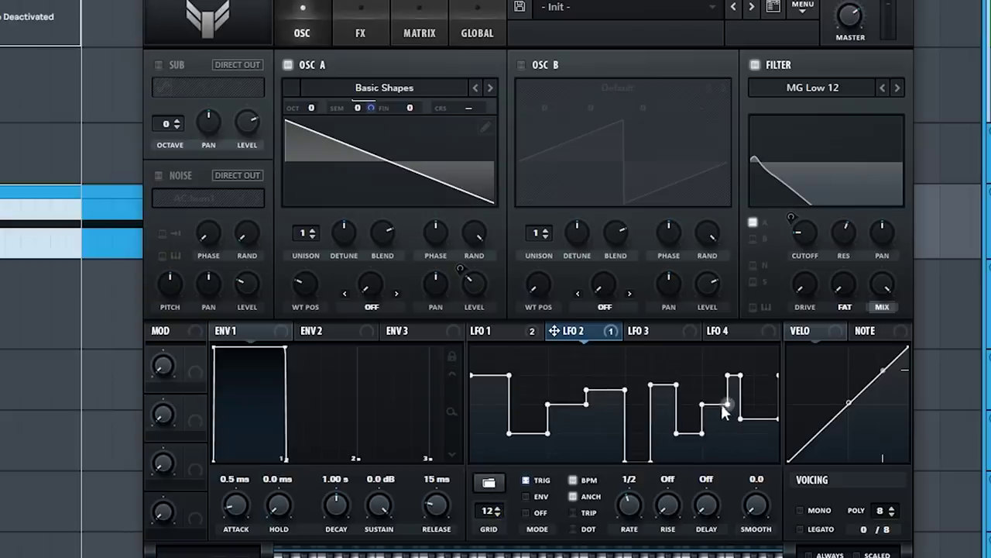
{"action": "left_click_drag", "start_coordinate": [492, 510], "coordinate": [489, 546]}
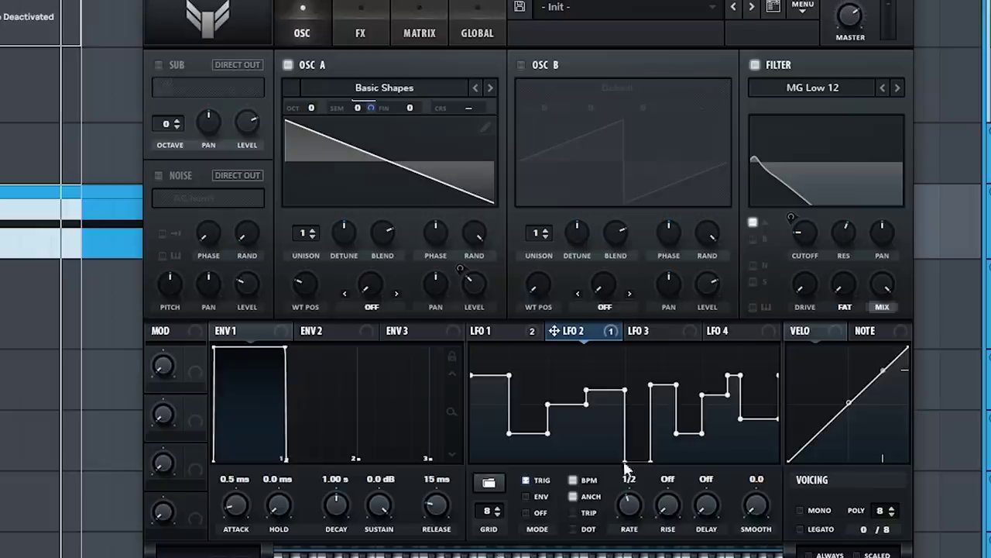
{"action": "left_click_drag", "start_coordinate": [668, 395], "coordinate": [641, 458]}
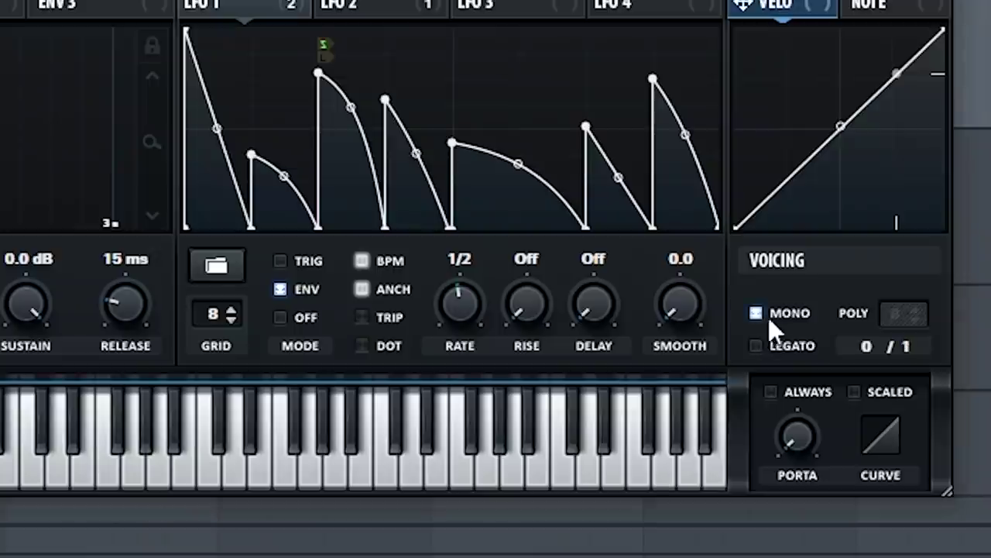
- Enable legato in the synth's voicing and transpose the selected G1 note down in the MIDI clip
{"action": "left_click", "coordinate": [786, 348]}
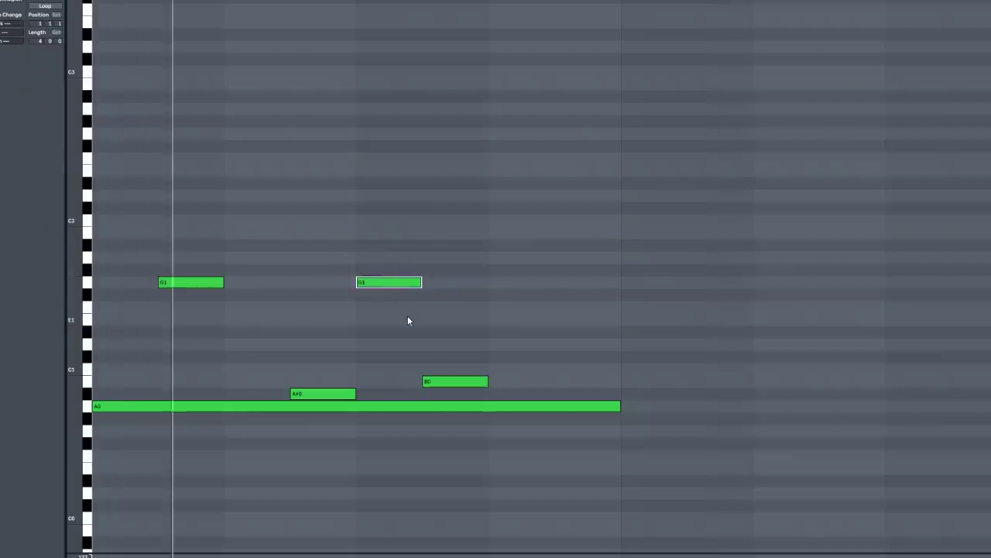
{"action": "key", "text": "shift+Down"}
{"action": "key", "text": "shift+Down"}
{"action": "key", "text": "shift+Down"}
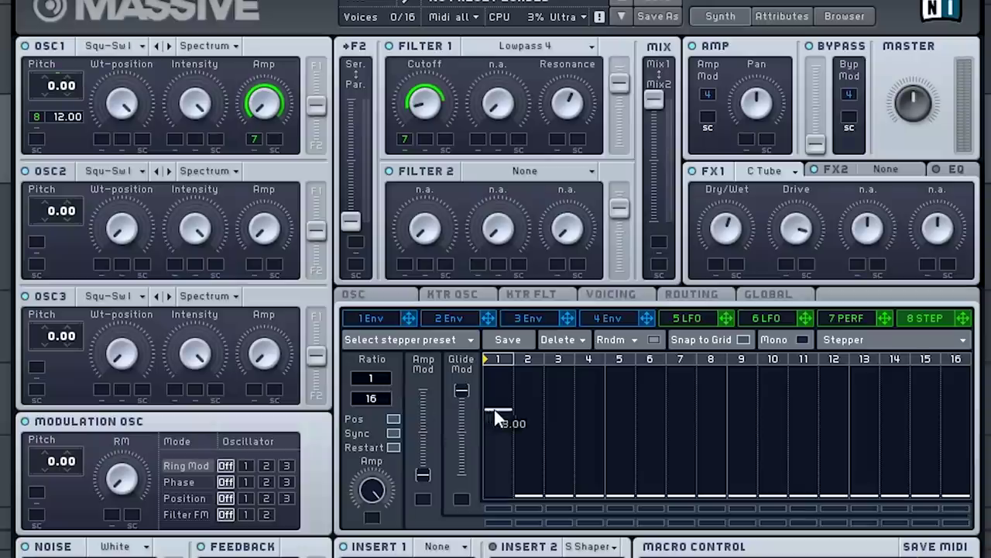
- Draw pitch step heights across the Stepper in Massive
{"action": "left_click_drag", "start_coordinate": [567, 393], "coordinate": [589, 430]}
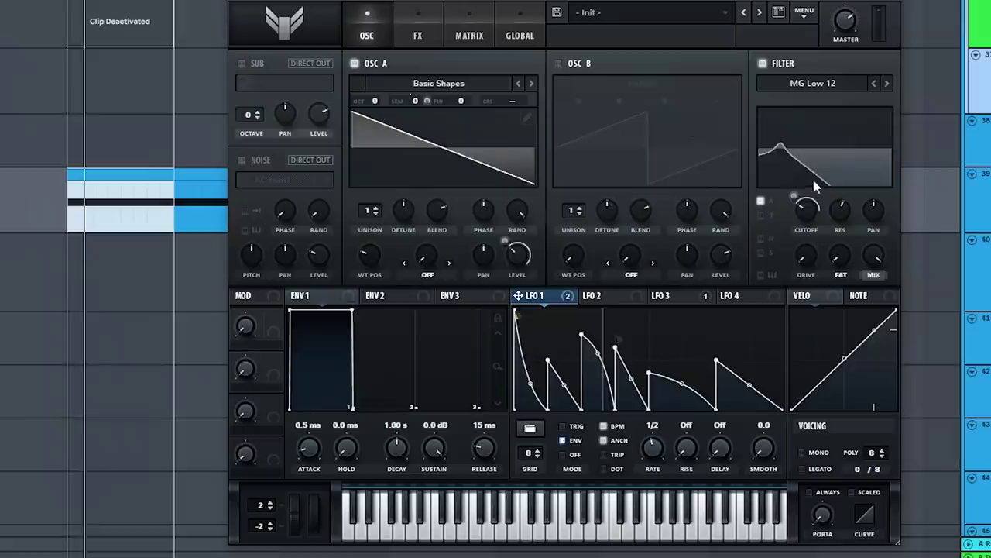
- Raise the filter cutoff slightly and enable a Tube distortion effect with increased drive
{"action": "mouse_move", "coordinate": [809, 194]}
{"action": "left_mouse_down"}
{"action": "mouse_move", "coordinate": [811, 206]}
{"action": "mouse_move", "coordinate": [808, 177]}
{"action": "mouse_move", "coordinate": [803, 203]}
{"action": "mouse_move", "coordinate": [821, 186]}
{"action": "left_mouse_up"}
{"action": "left_click", "coordinate": [416, 35]}
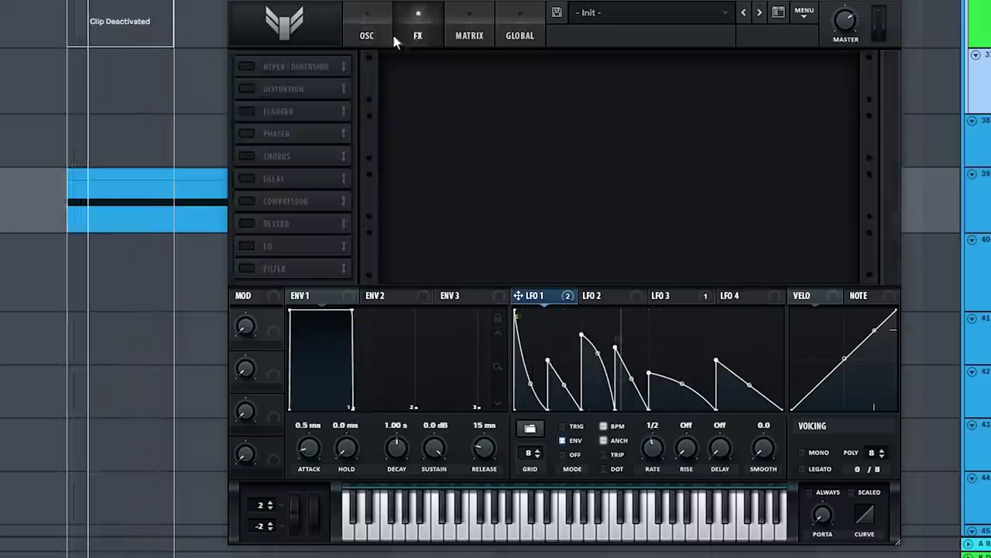
{"action": "left_click", "coordinate": [249, 90]}
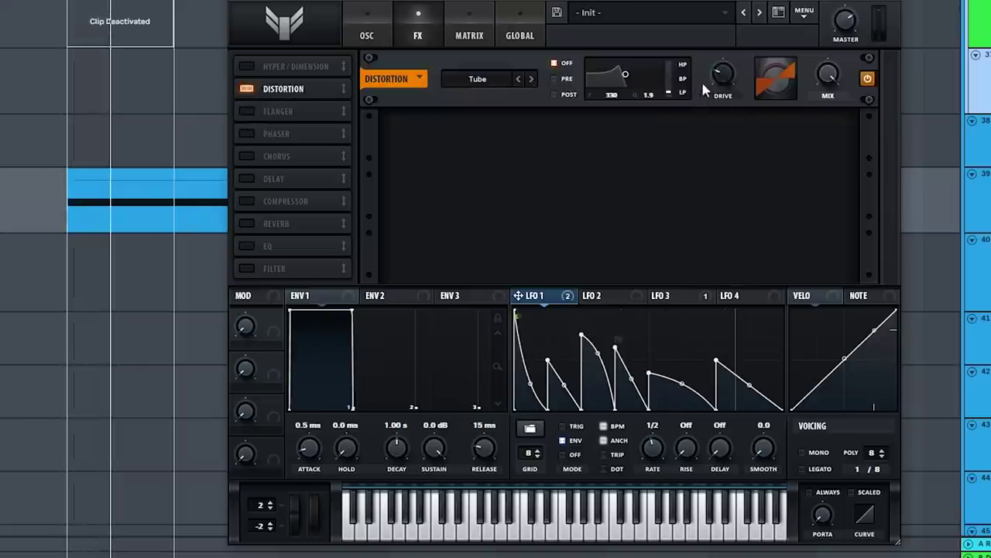
{"action": "left_click_drag", "start_coordinate": [720, 72], "coordinate": [732, 40]}
- Set the filter cutoff to about 86 Hz and return to the effects page
{"action": "left_click", "coordinate": [367, 35]}
{"action": "mouse_move", "coordinate": [806, 211]}
{"action": "left_mouse_down"}
{"action": "mouse_move", "coordinate": [811, 177]}
{"action": "mouse_move", "coordinate": [800, 213]}
{"action": "left_mouse_up"}
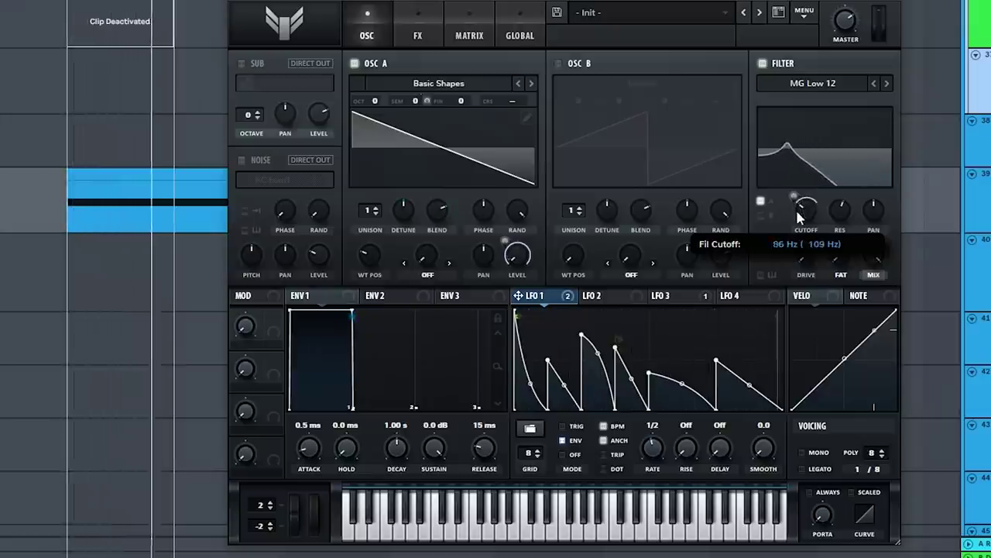
{"action": "left_click", "coordinate": [418, 35]}
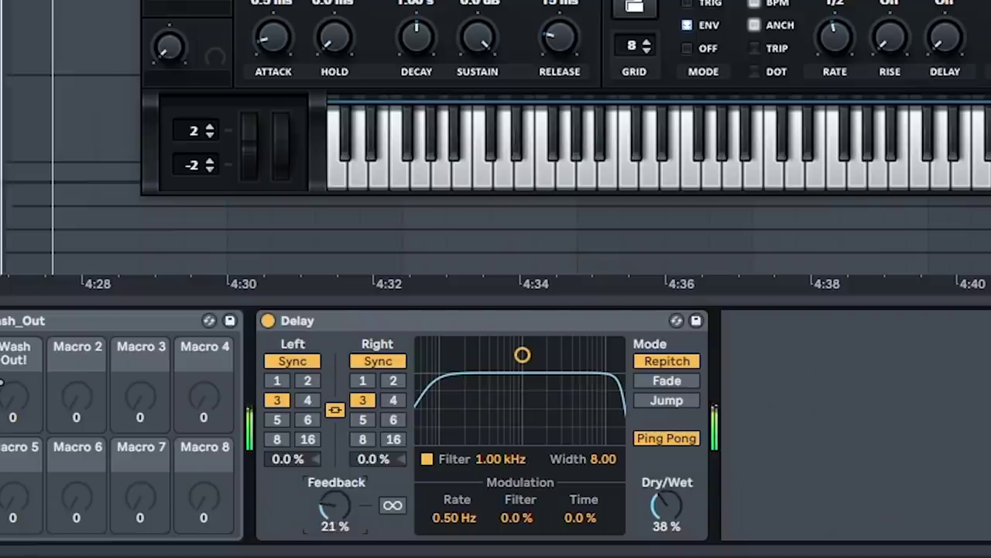
- Adjust the Dry/Wet mix of the Delay and raise the cutoff of the German LP filter
{"action": "left_click_drag", "start_coordinate": [684, 511], "coordinate": [669, 500]}
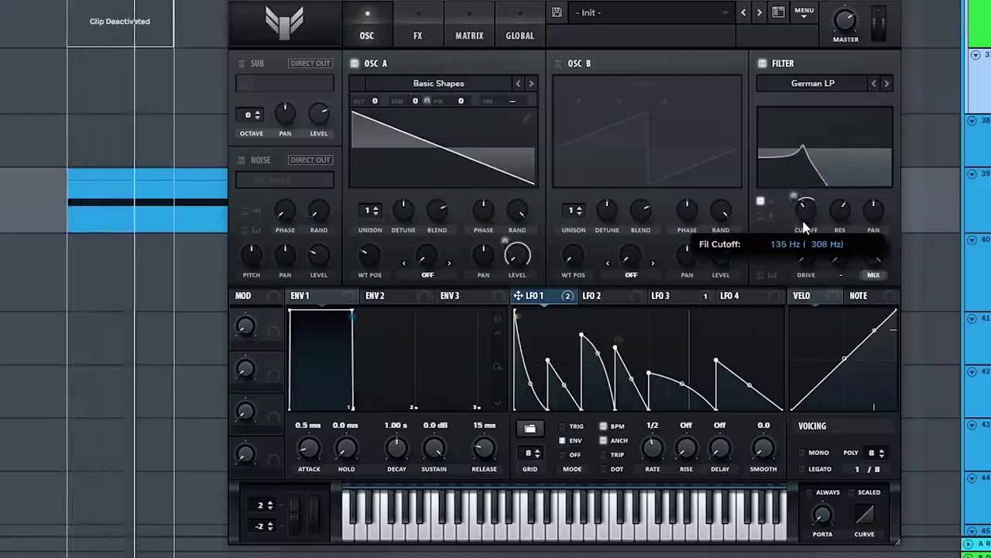
{"action": "left_click_drag", "start_coordinate": [804, 226], "coordinate": [803, 215]}
{"action": "left_click_drag", "start_coordinate": [796, 203], "coordinate": [796, 195]}
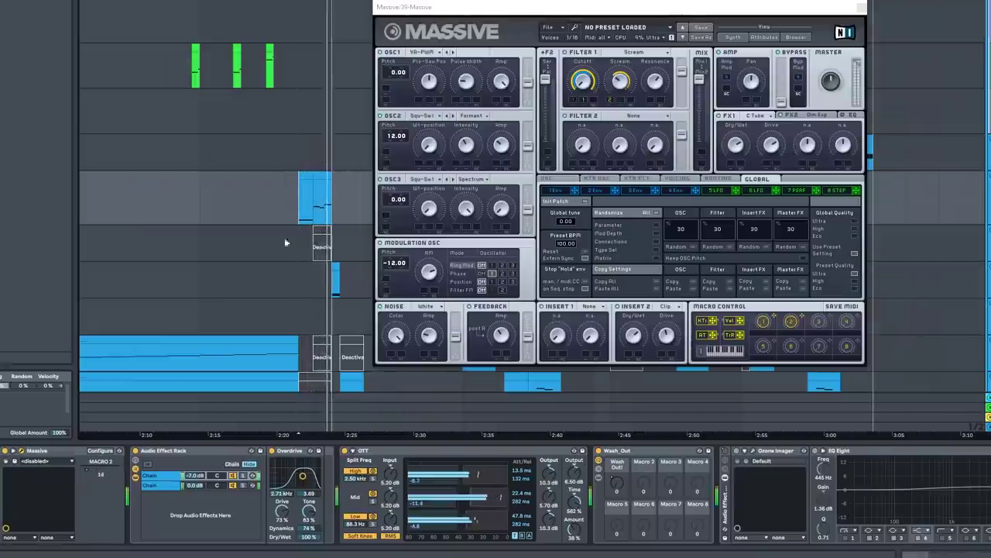
- Toggle the distortion Audio Effect Rack and the Pedal on the Massive bass tracks to compare their sound
{"action": "left_click", "coordinate": [136, 451]}
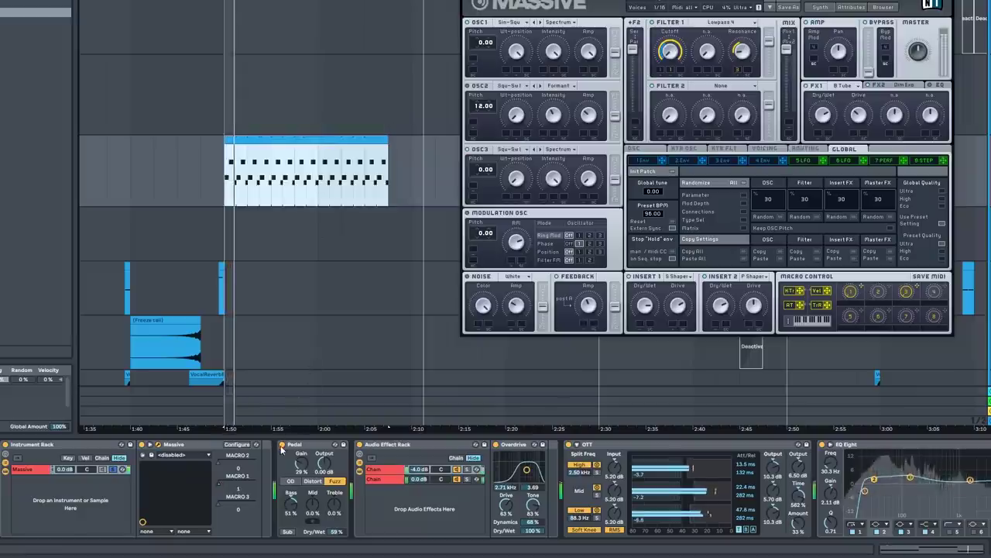
{"action": "left_click", "coordinate": [282, 445]}
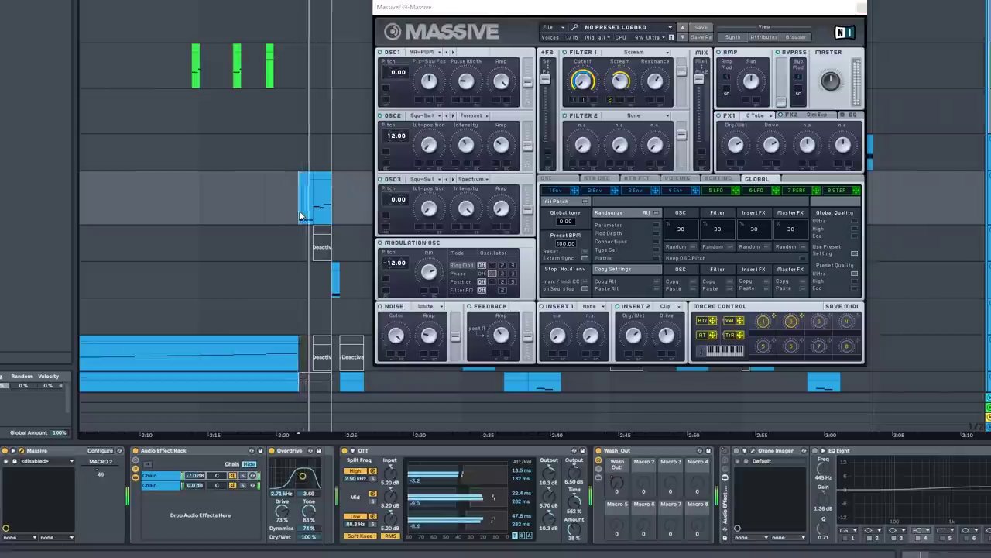
{"action": "left_click", "coordinate": [136, 452]}
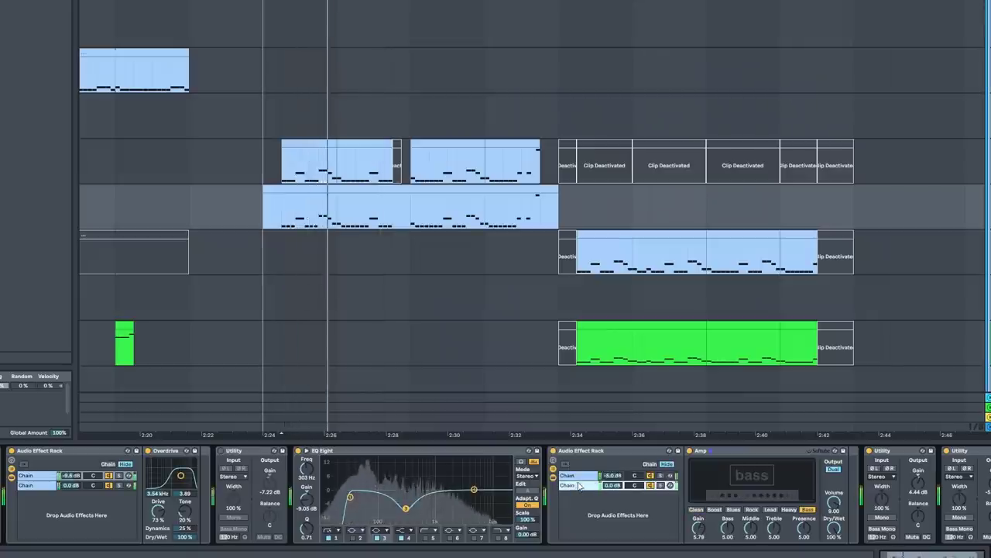
- Bypass the Audio Effect Rack holding the bass Amp, and select the rack with the Rock Amp on another Massive track
{"action": "left_click", "coordinate": [553, 451]}
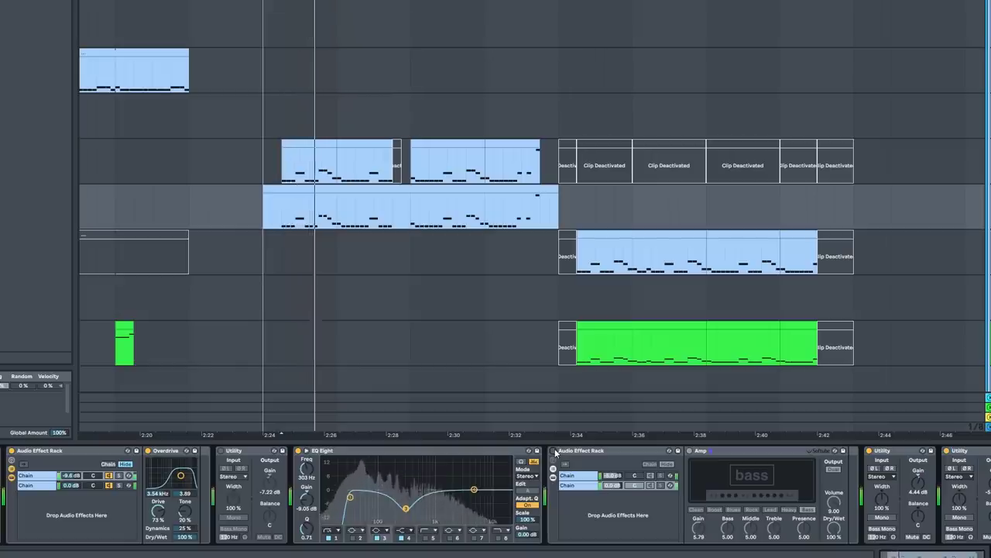
{"action": "left_click", "coordinate": [577, 482]}
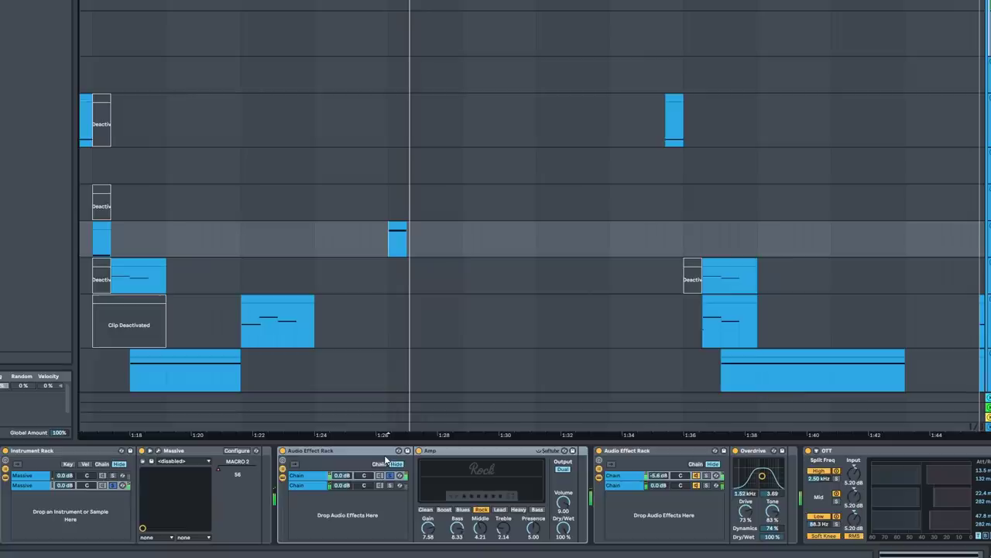
{"action": "left_click", "coordinate": [377, 453]}
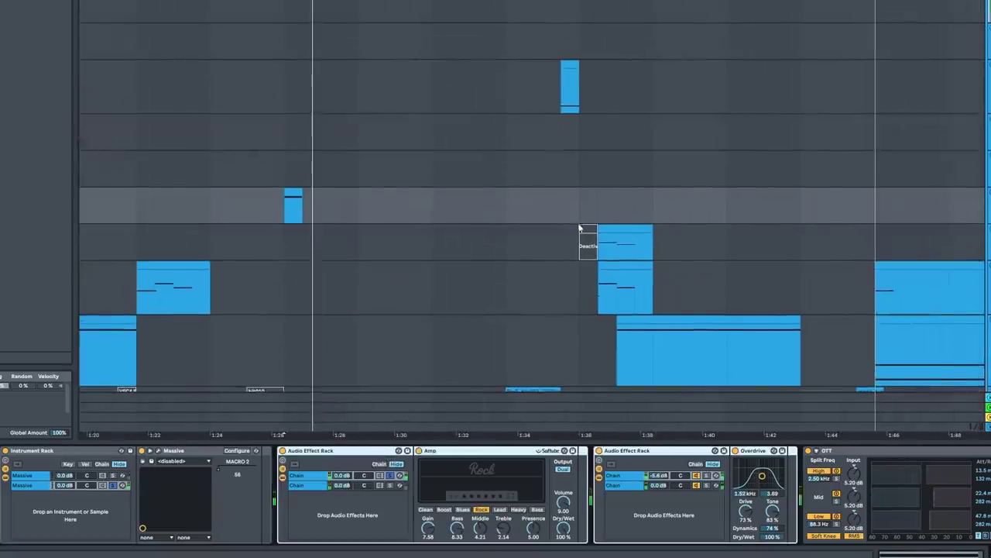
{"action": "left_click", "coordinate": [586, 243]}
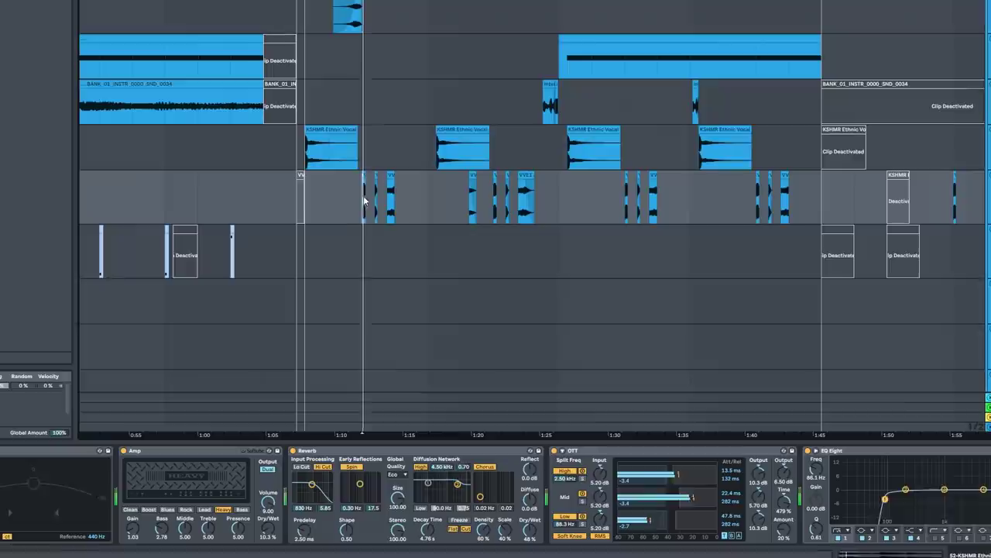
{"action": "left_click_drag", "start_coordinate": [364, 200], "coordinate": [320, 205]}
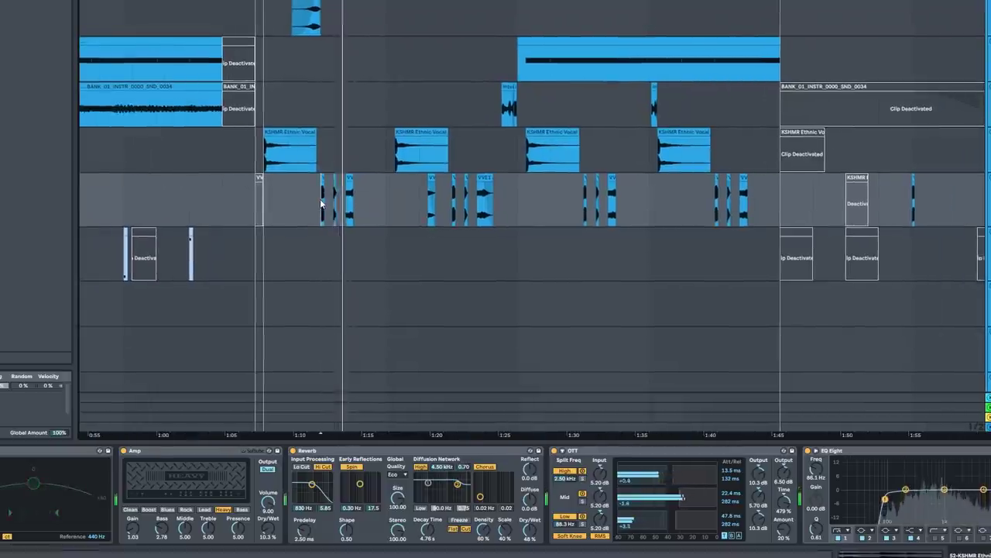
{"action": "scroll", "coordinate": [320, 202], "scroll_direction": "up", "scroll_amount": 5}
{"action": "scroll", "coordinate": [321, 204], "scroll_direction": "down", "scroll_amount": 5}
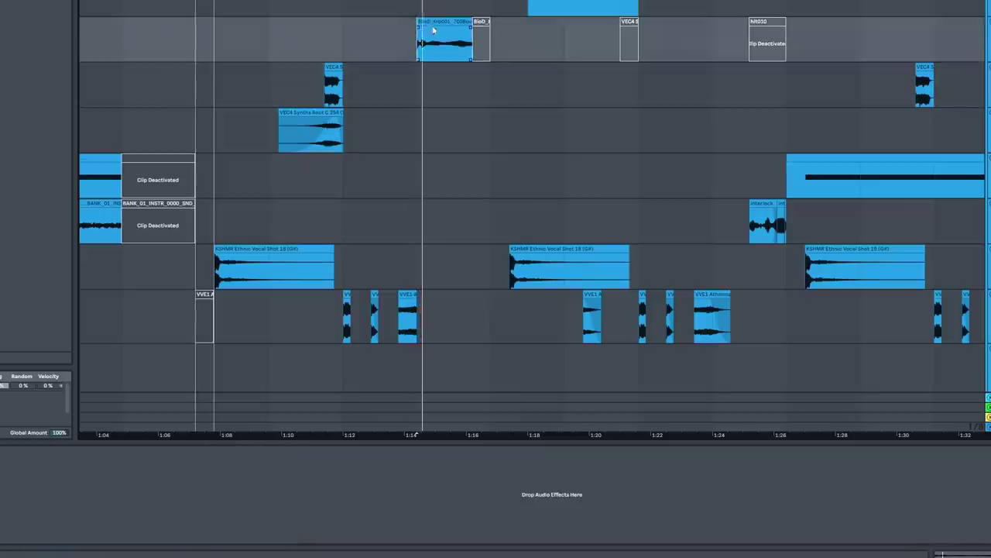